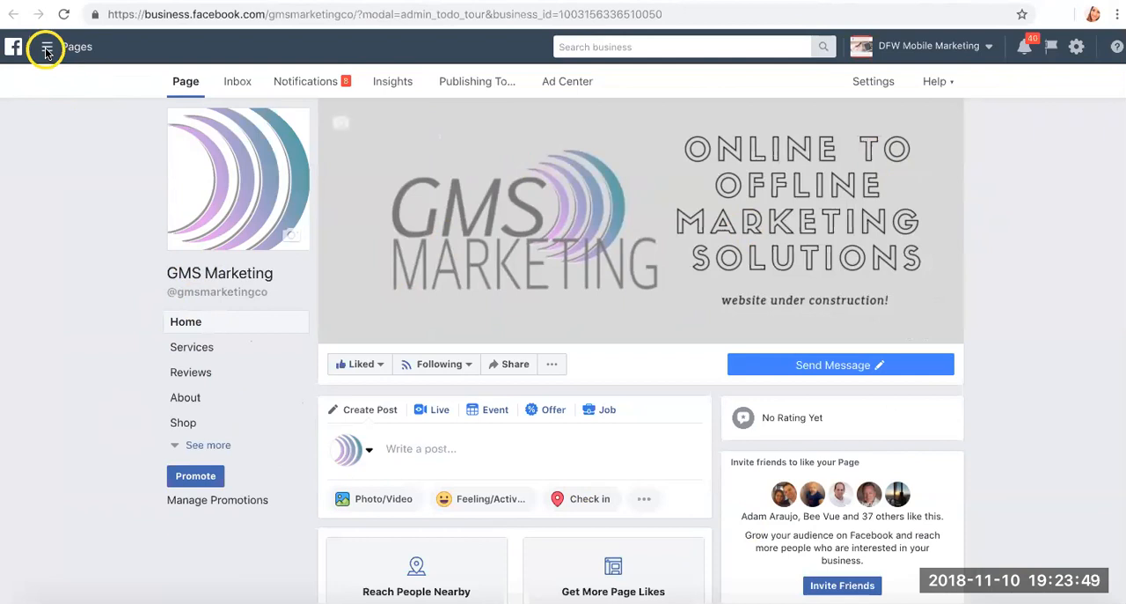
# - Open the Pixels section of Events Manager from the business tools listed under Measure & Report
pyautogui.click(47, 51)
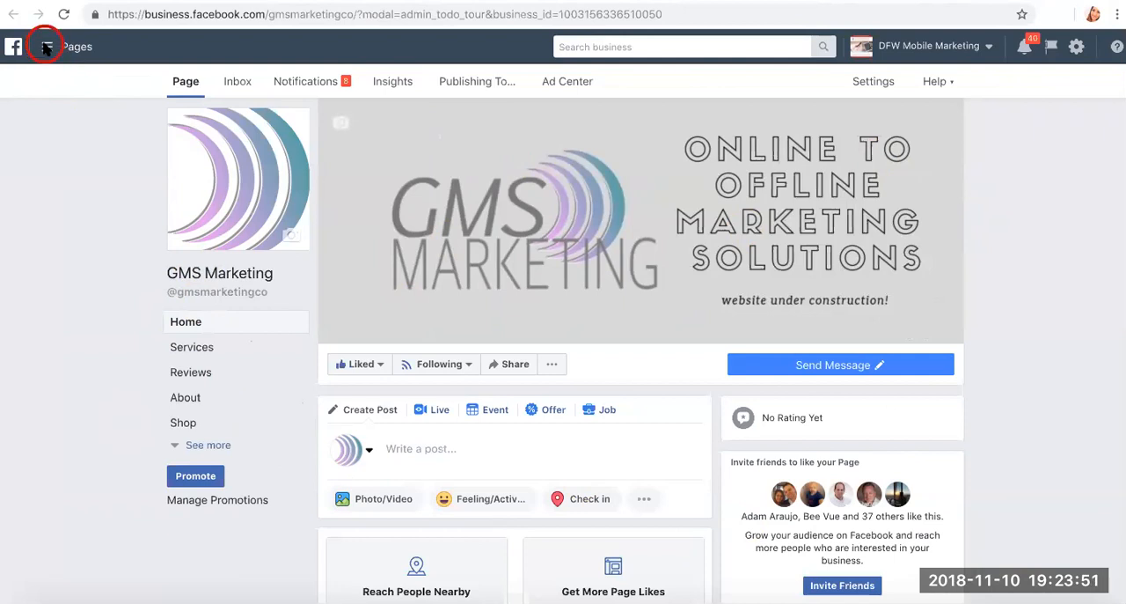
pyautogui.click(49, 55)
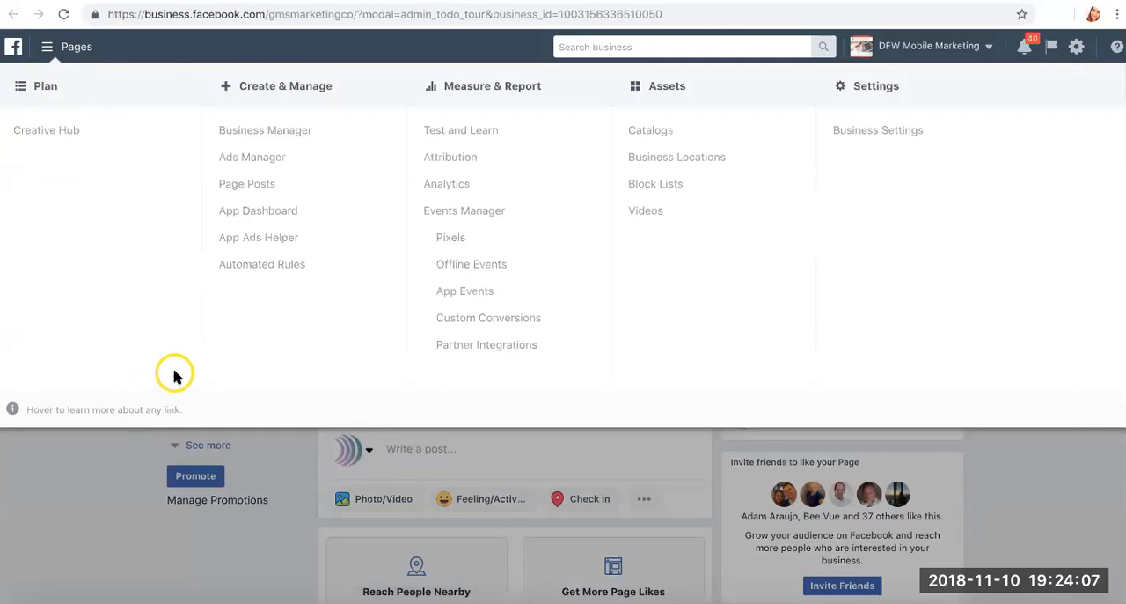
pyautogui.scroll(-1, 181, 362)
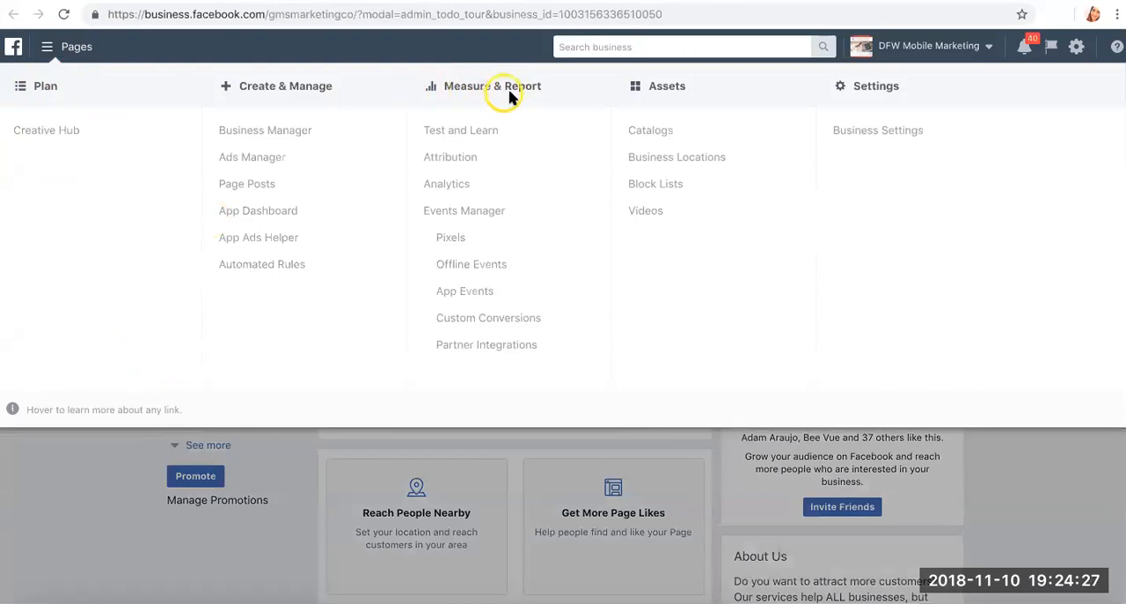
pyautogui.moveTo(449, 240)
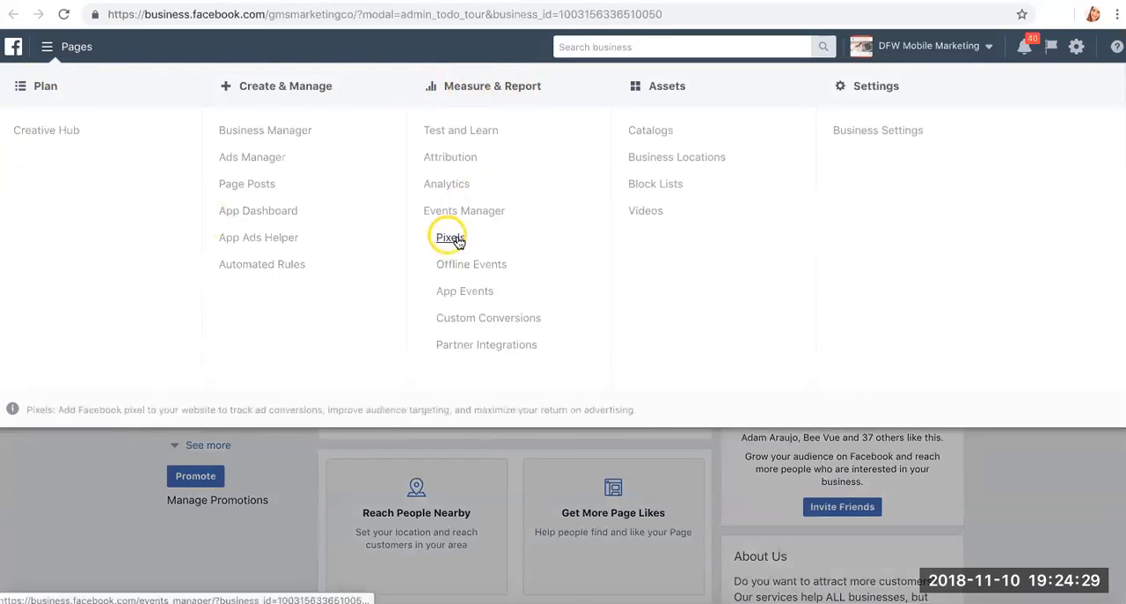
pyautogui.click(449, 239)
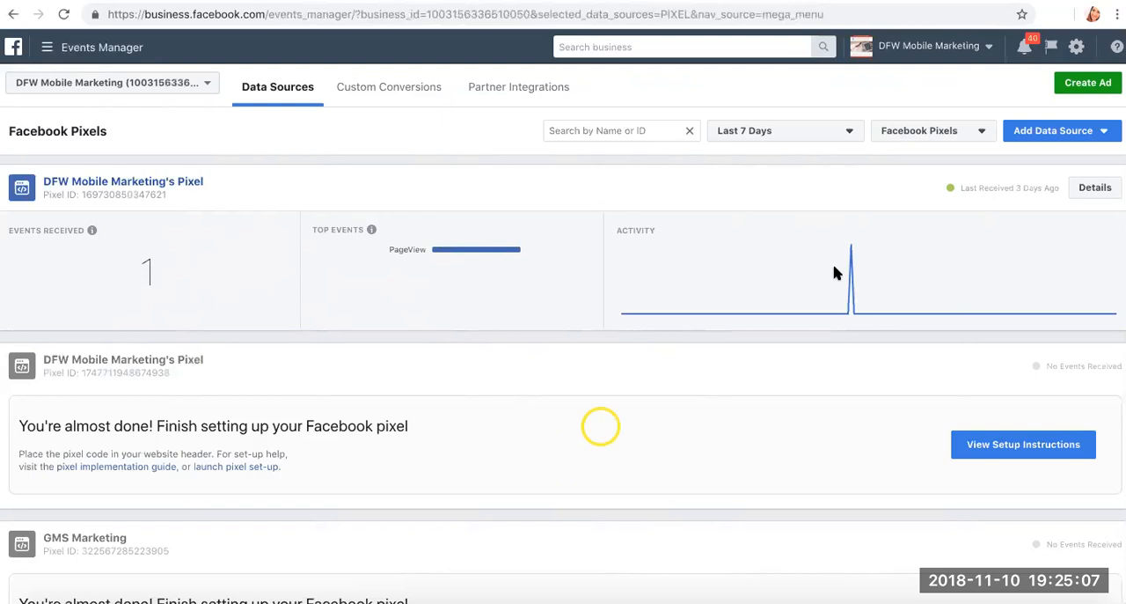
# - Start adding a new data source of the Facebook Pixel type to the business account
pyautogui.moveTo(872, 270)
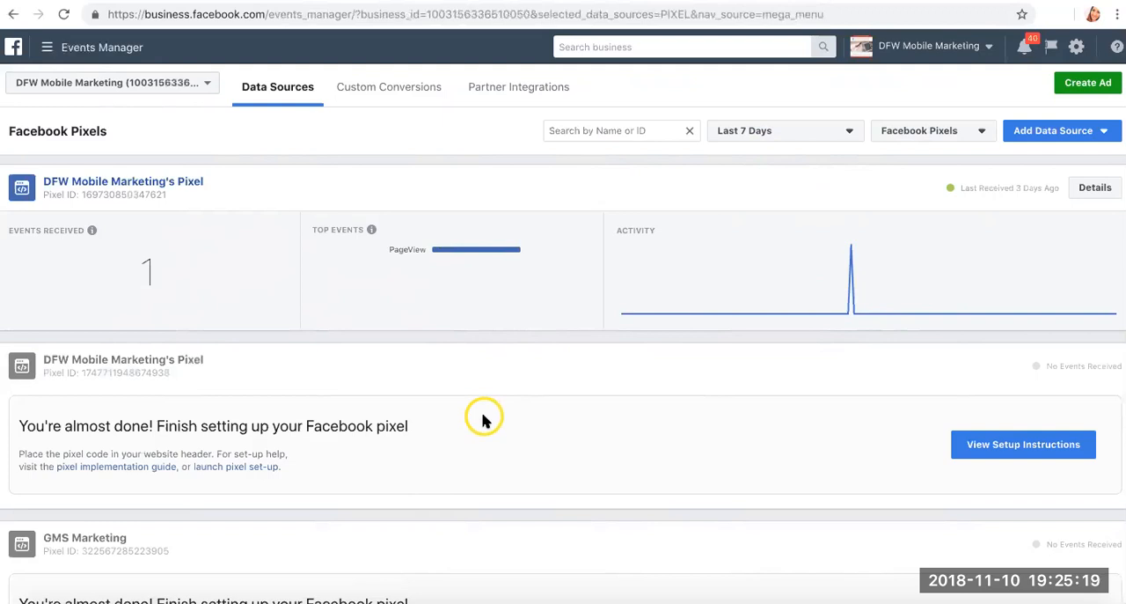
pyautogui.moveTo(884, 248)
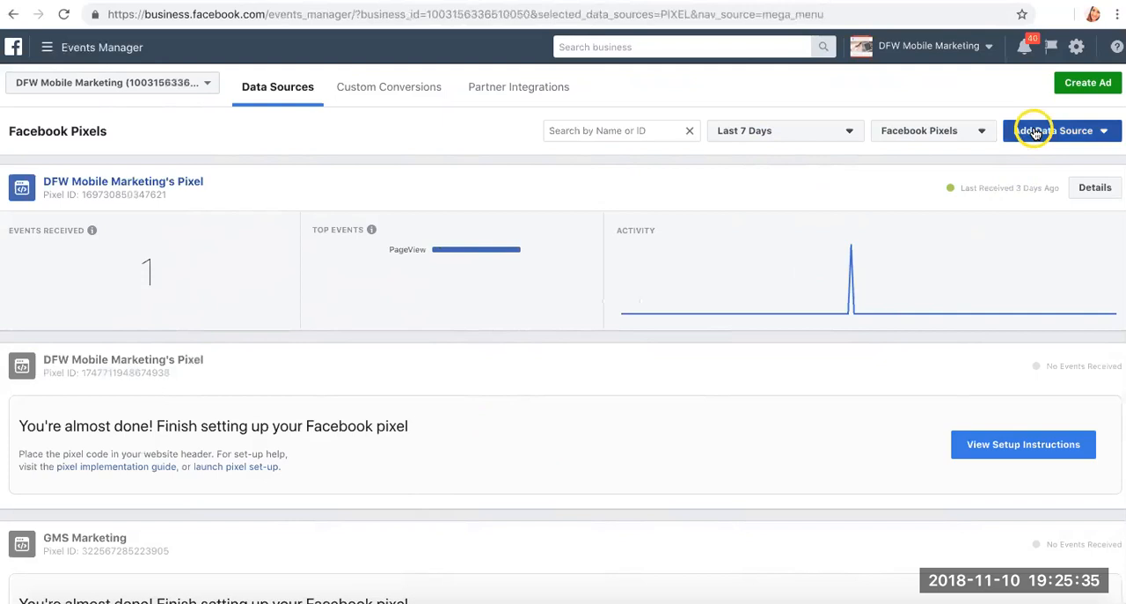
pyautogui.click(1079, 132)
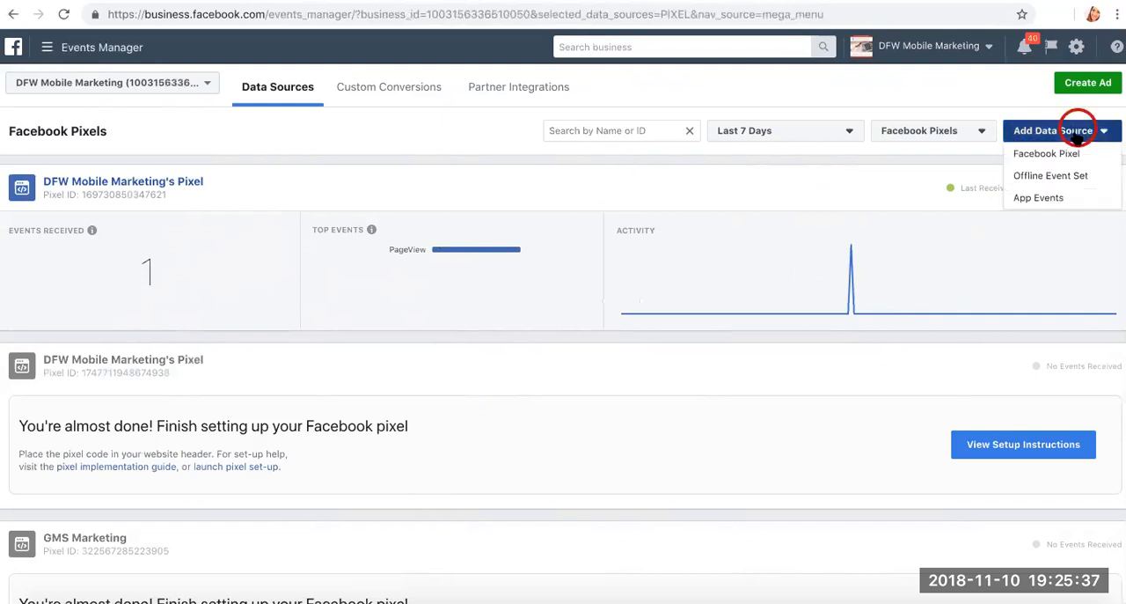
pyautogui.click(1061, 154)
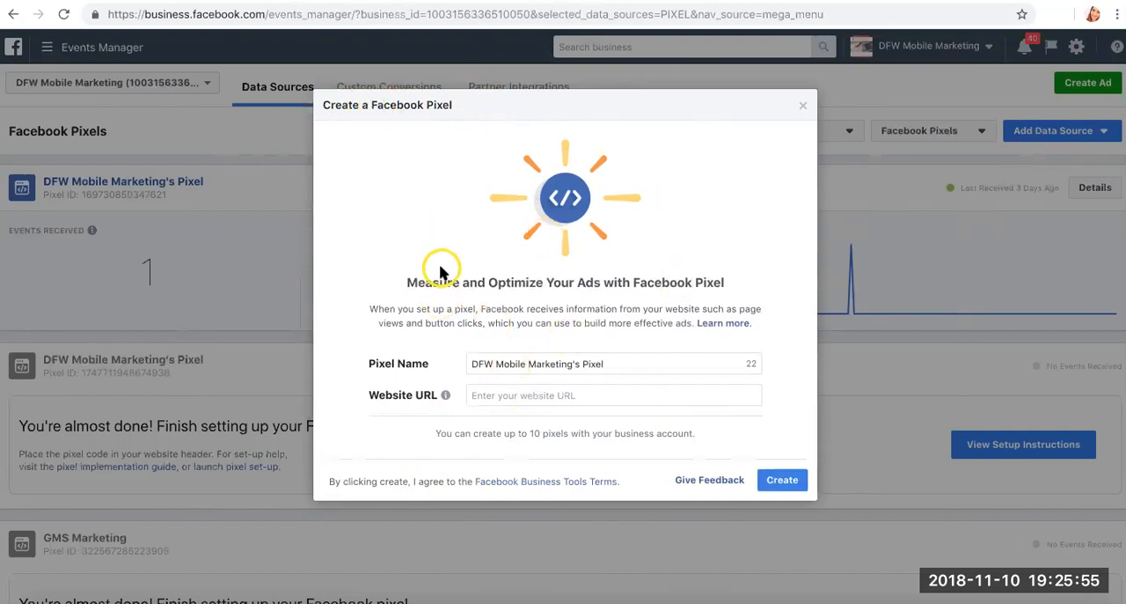
pyautogui.click(786, 482)
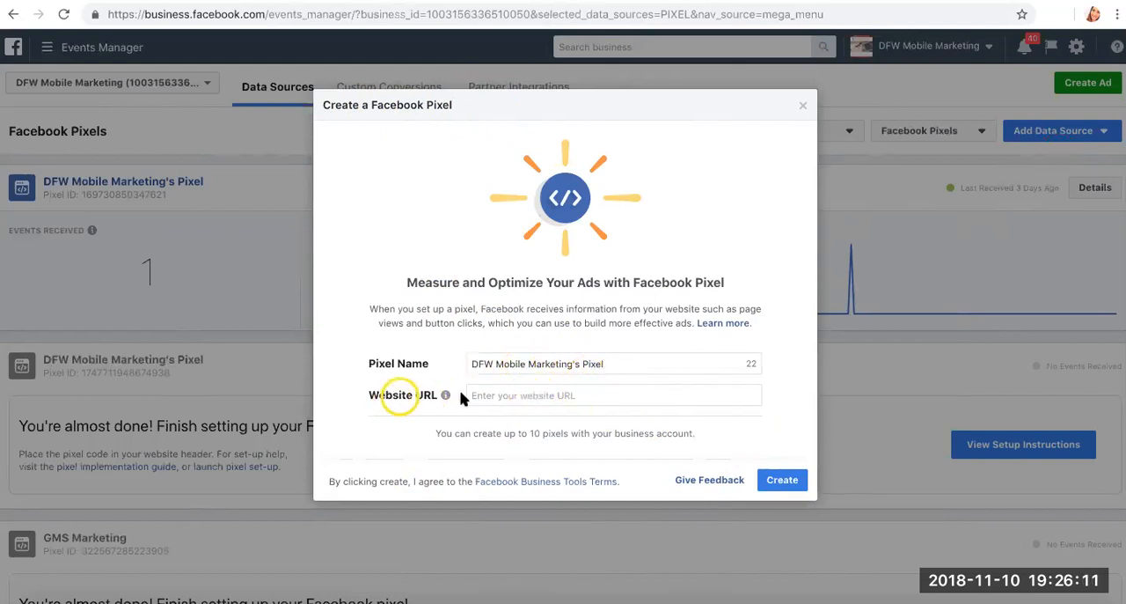
pyautogui.moveTo(447, 395)
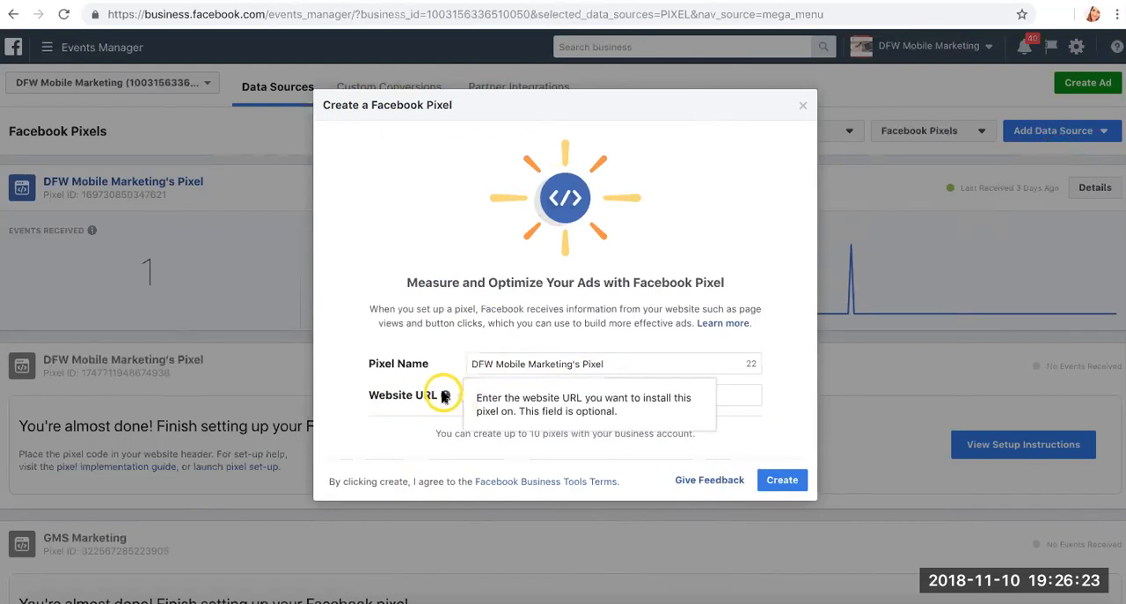
pyautogui.click(721, 363)
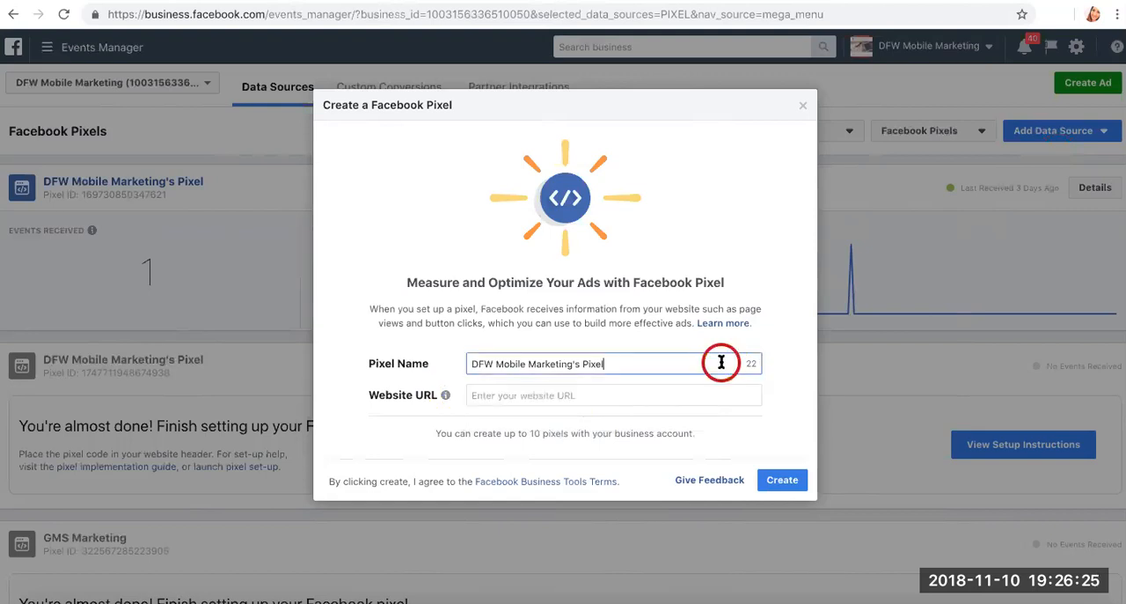
pyautogui.click(605, 364)
pyautogui.click(494, 364)
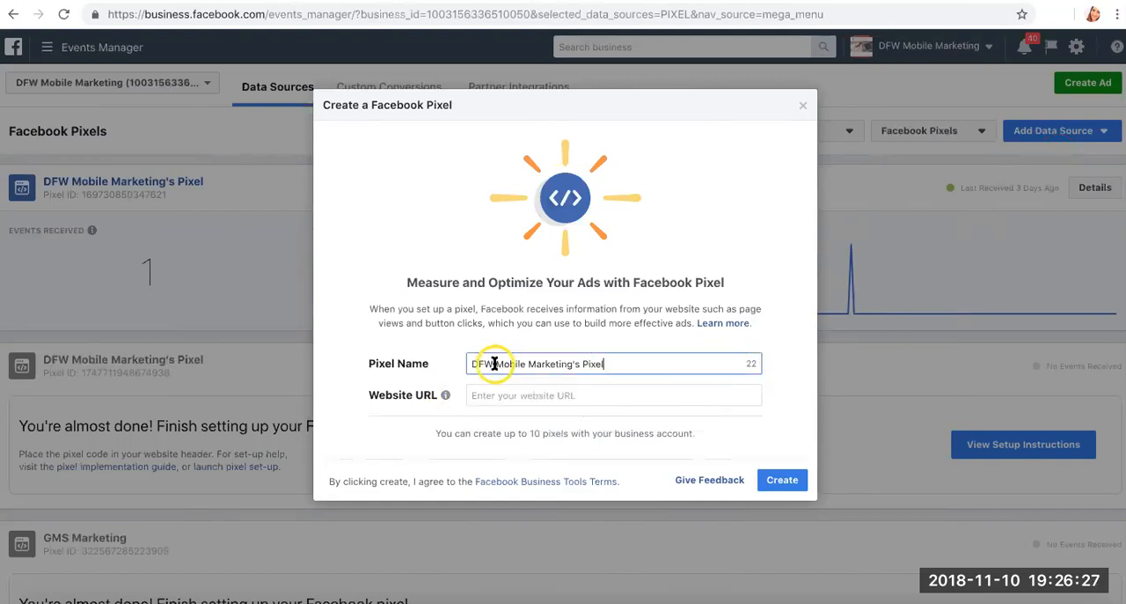
pyautogui.click(610, 365)
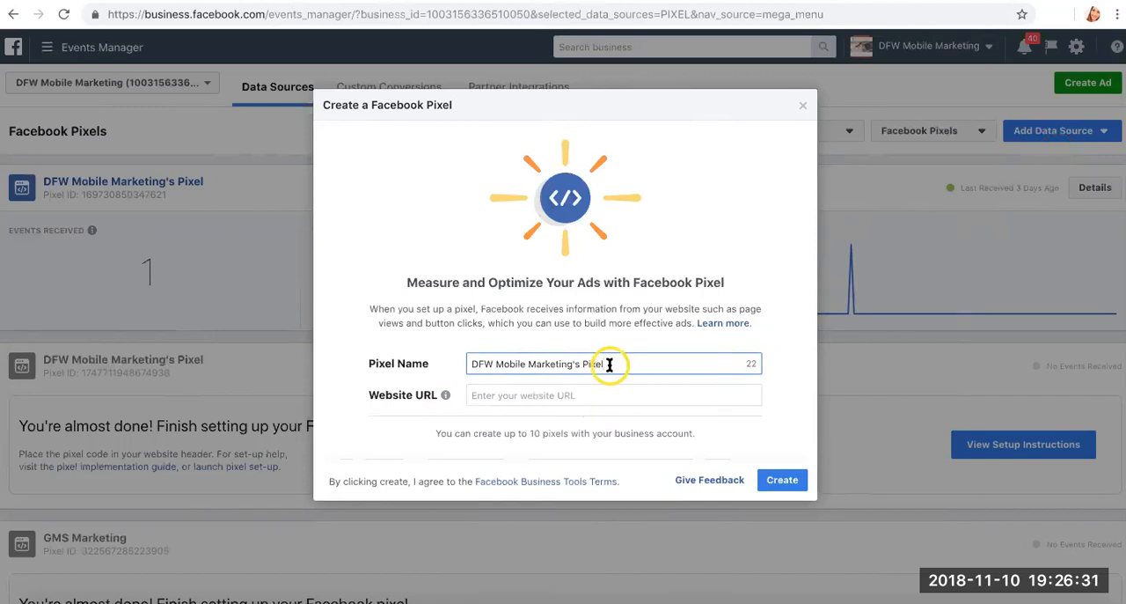
pyautogui.click(543, 394)
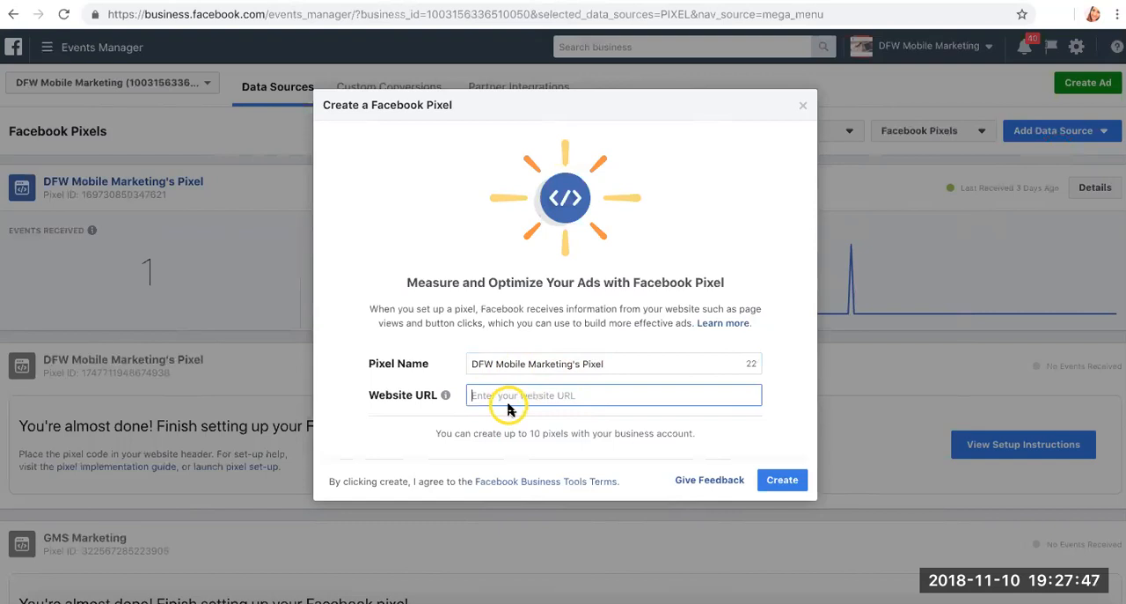
pyautogui.write('https:/')
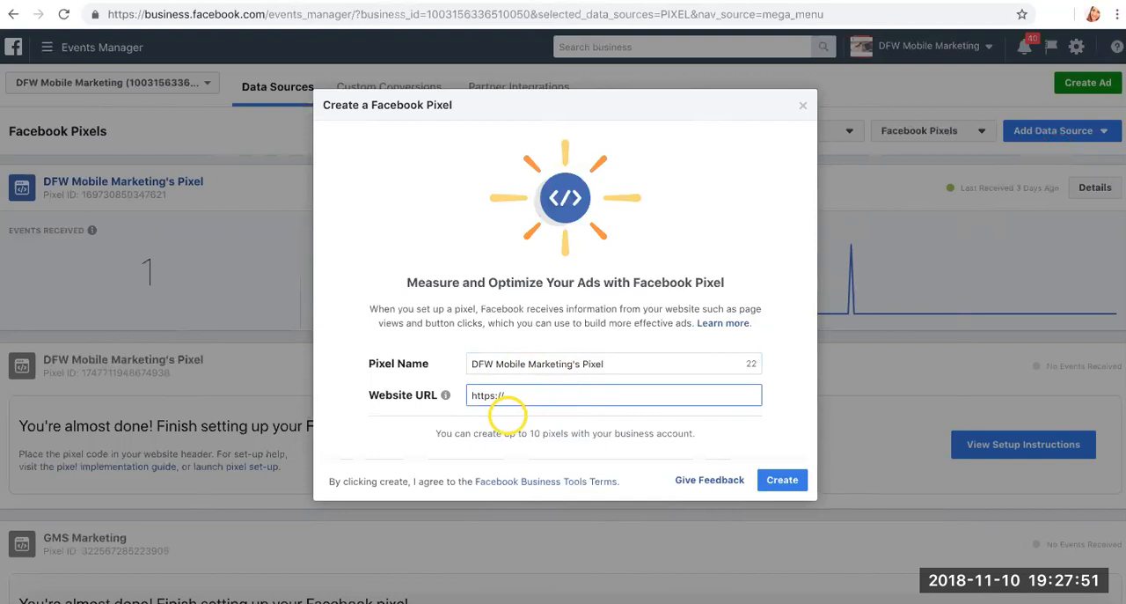
pyautogui.write('/gmsmarketing.agency')
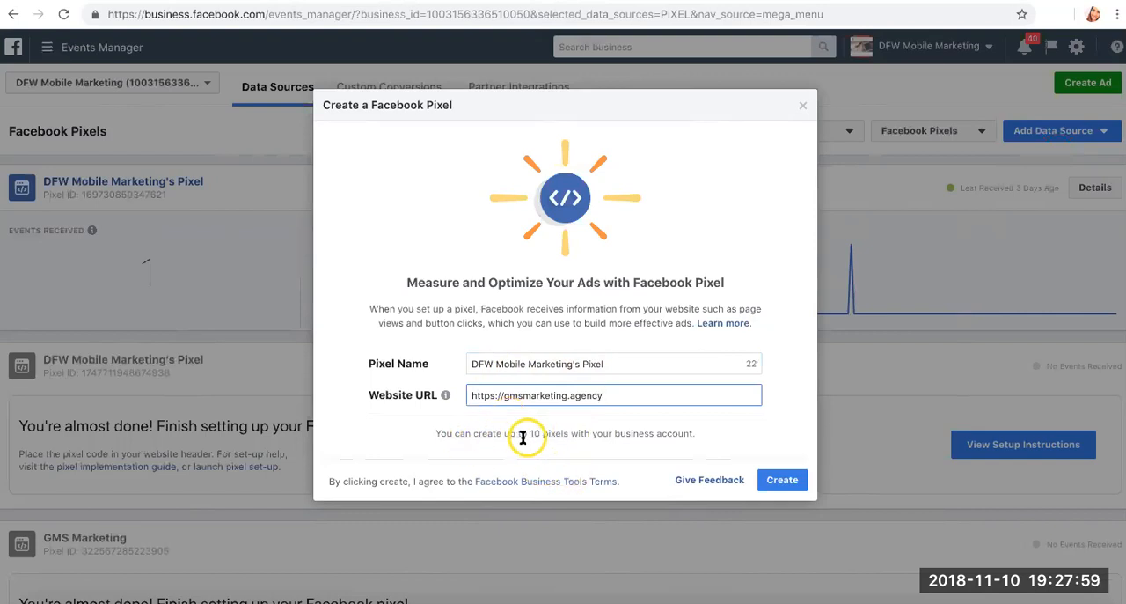
pyautogui.click(775, 483)
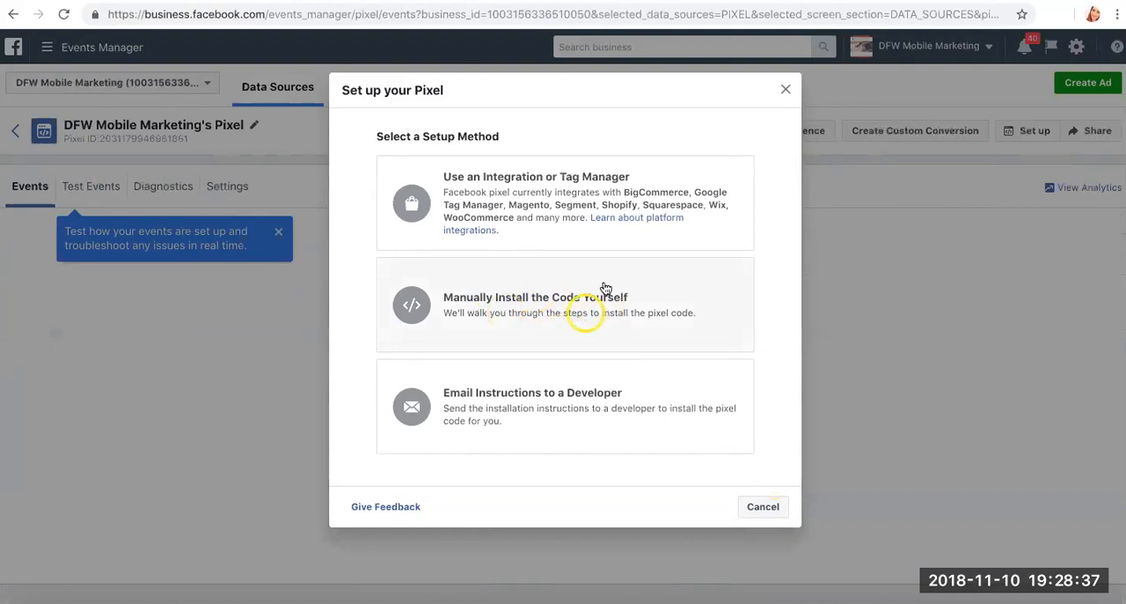
# - Choose to manually install the code and copy the entire Facebook pixel code to the clipboard
pyautogui.click(554, 306)
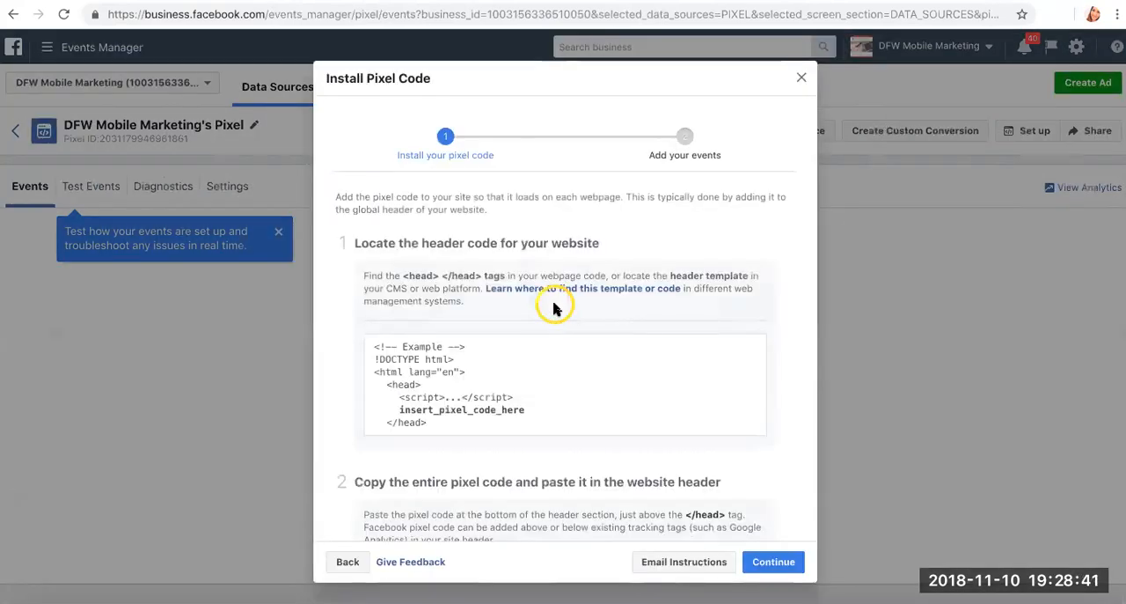
pyautogui.scroll(-5, 554, 308)
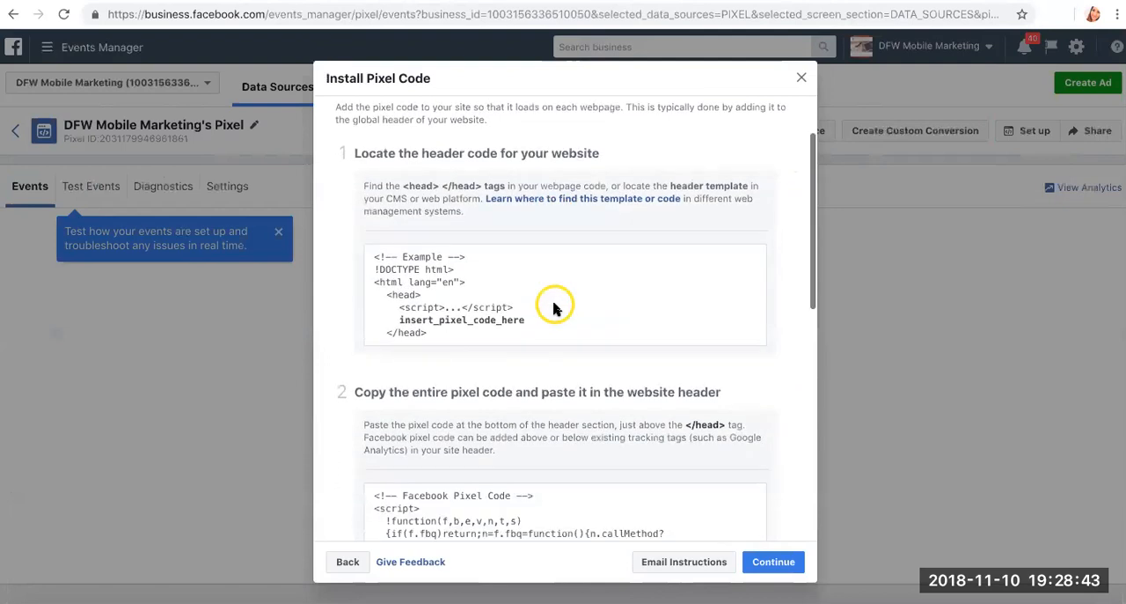
pyautogui.moveTo(463, 432)
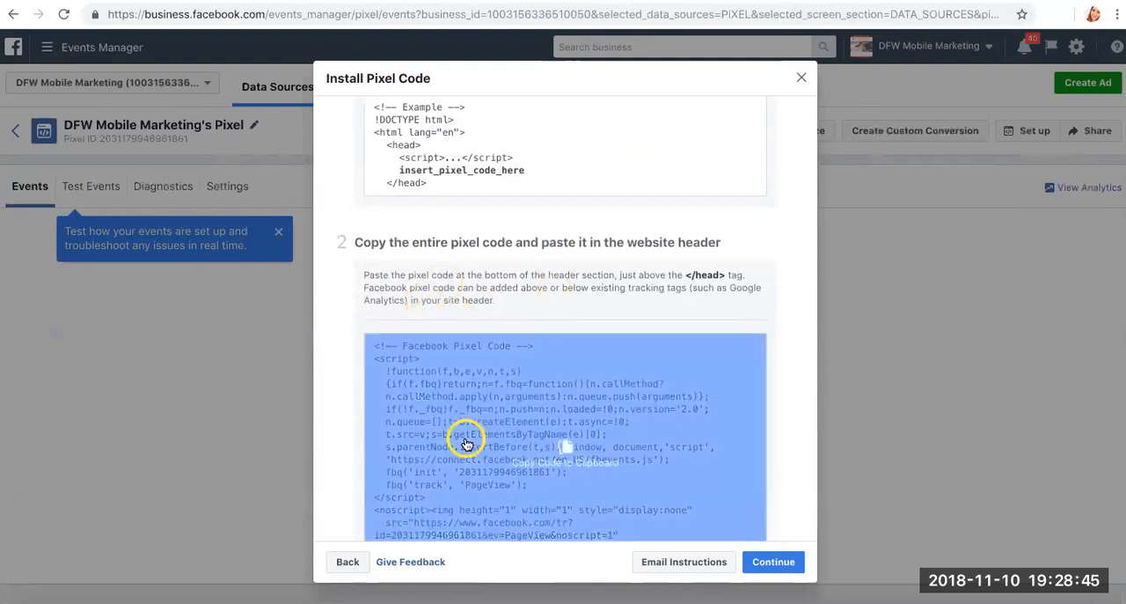
pyautogui.scroll(-2, 463, 432)
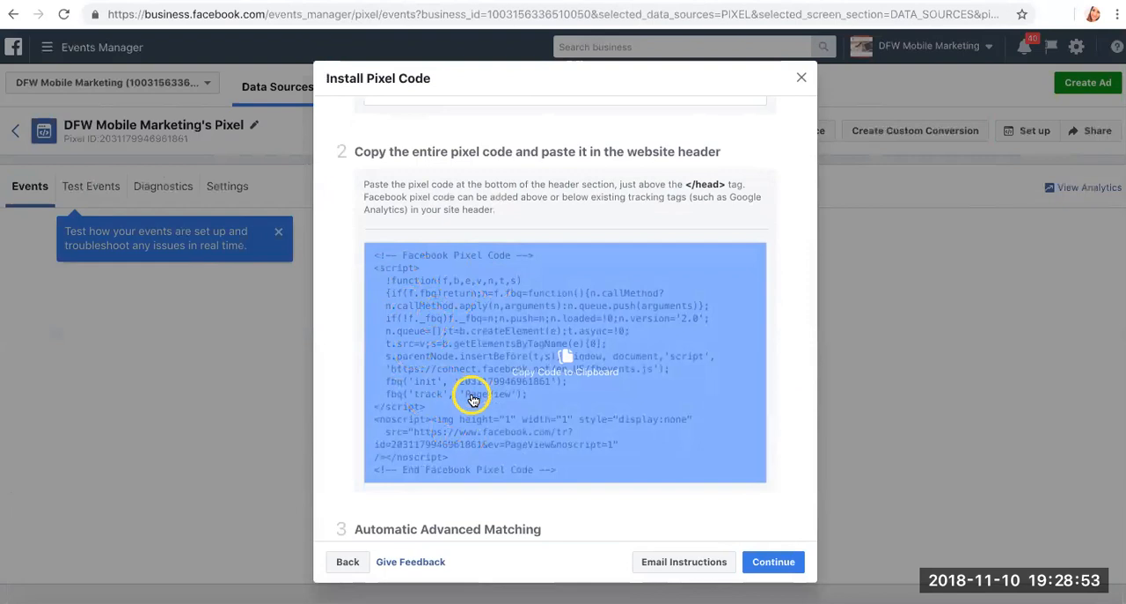
pyautogui.scroll(1, 472, 400)
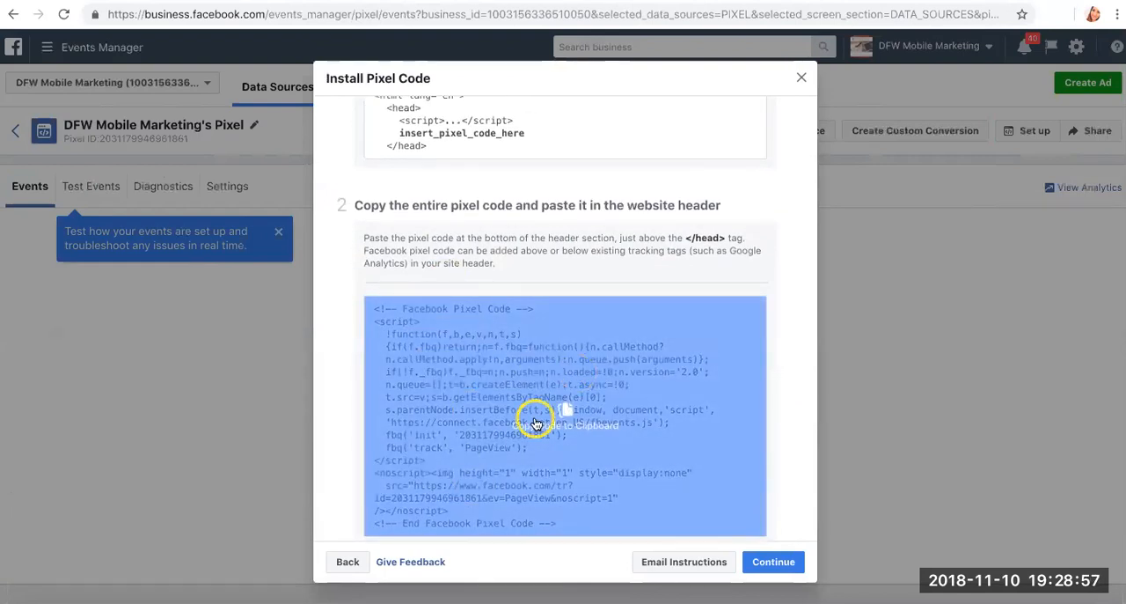
pyautogui.scroll(-1, 535, 422)
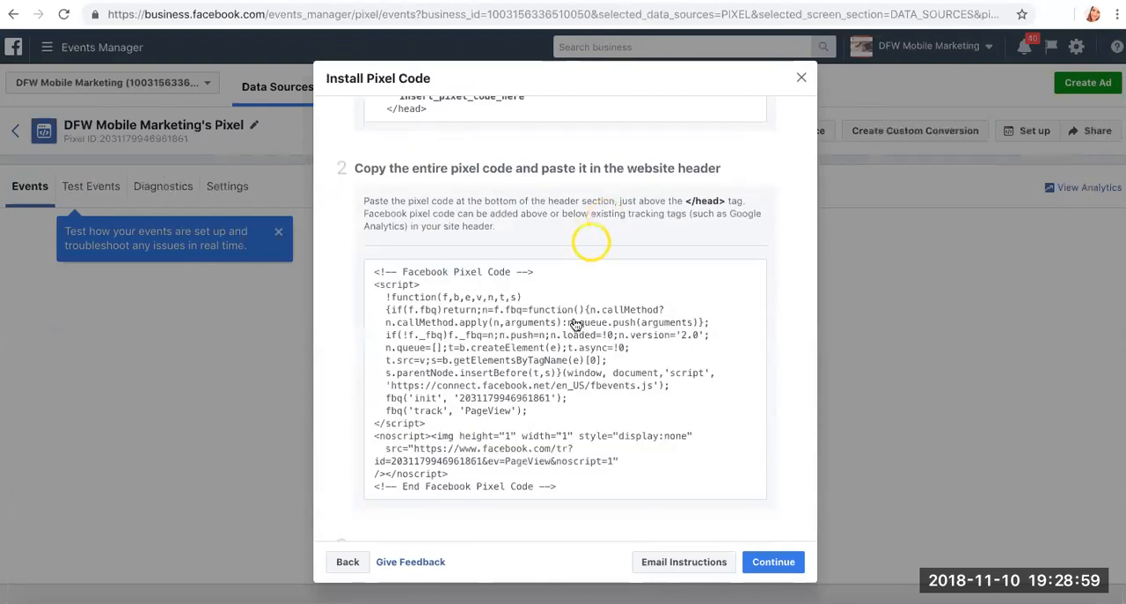
pyautogui.click(569, 329)
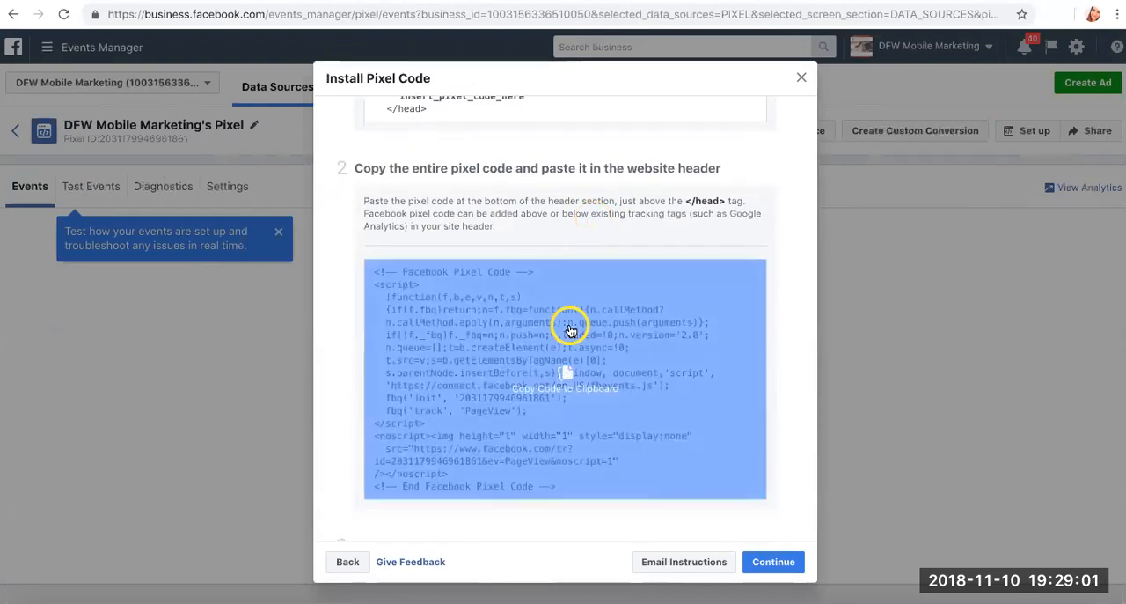
pyautogui.scroll(-1, 570, 330)
pyautogui.click(559, 349)
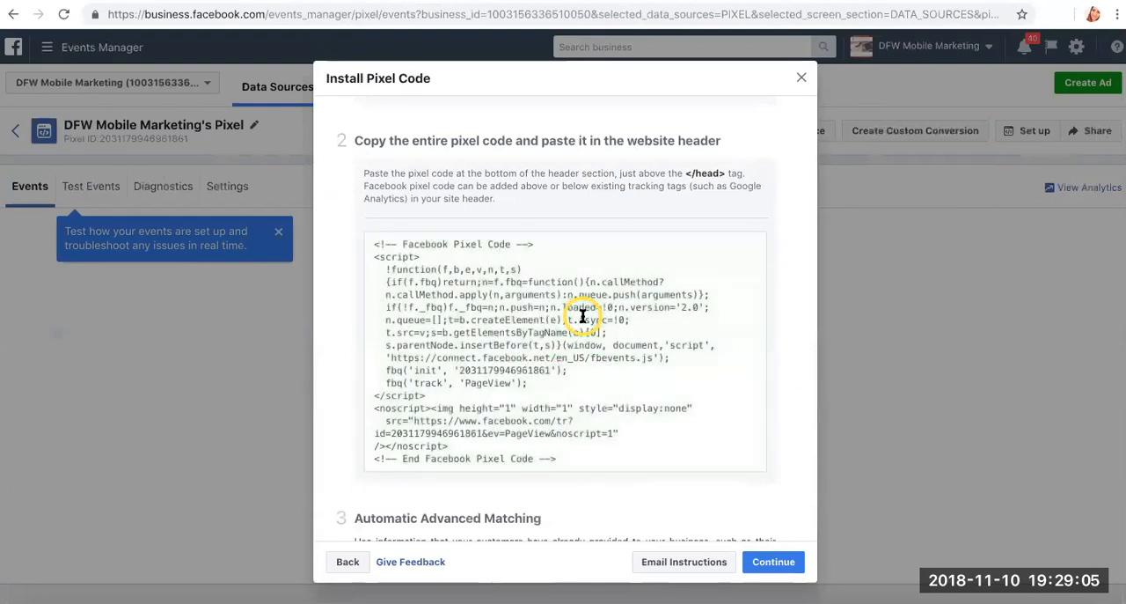
# - Examine the pixel installation instructions, covering header code placement, Automatic Advanced Matching and sending test traffic
pyautogui.scroll(-3, 582, 316)
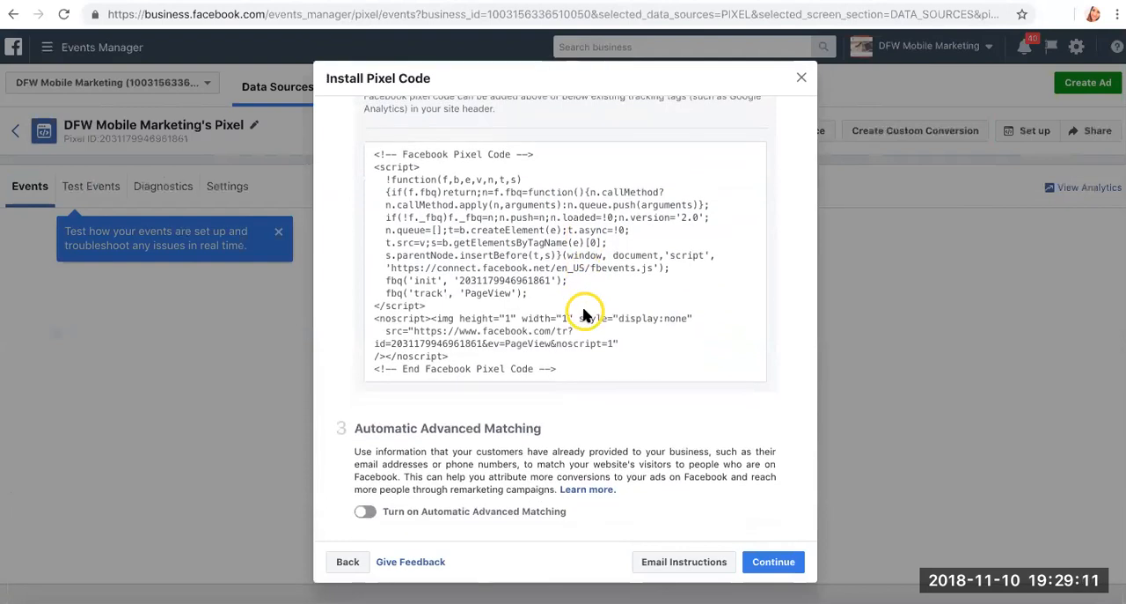
pyautogui.scroll(3, 583, 315)
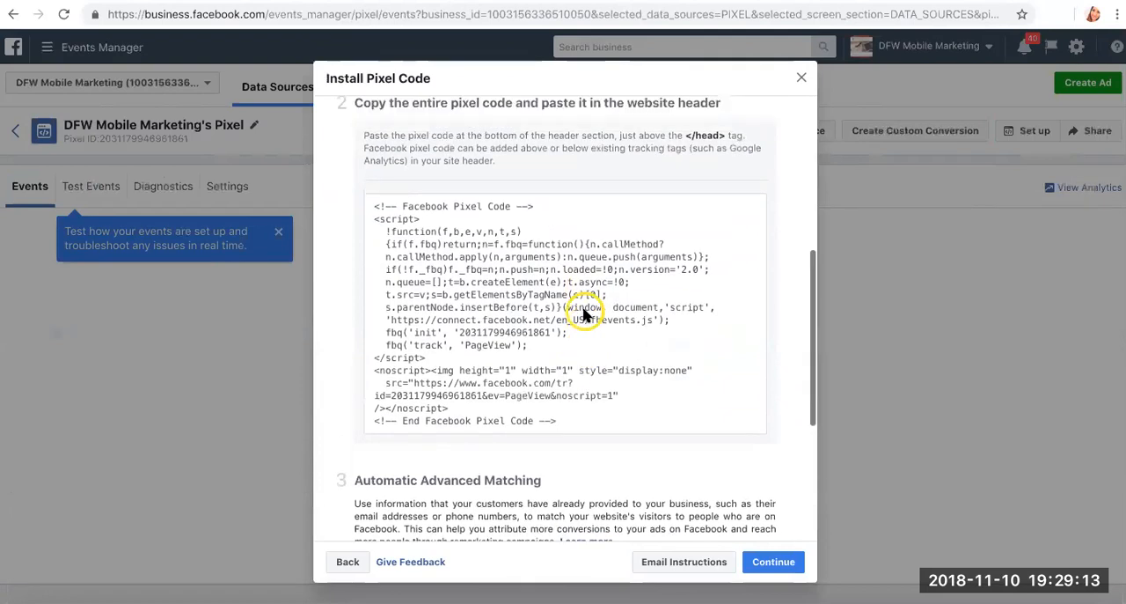
pyautogui.scroll(2, 594, 327)
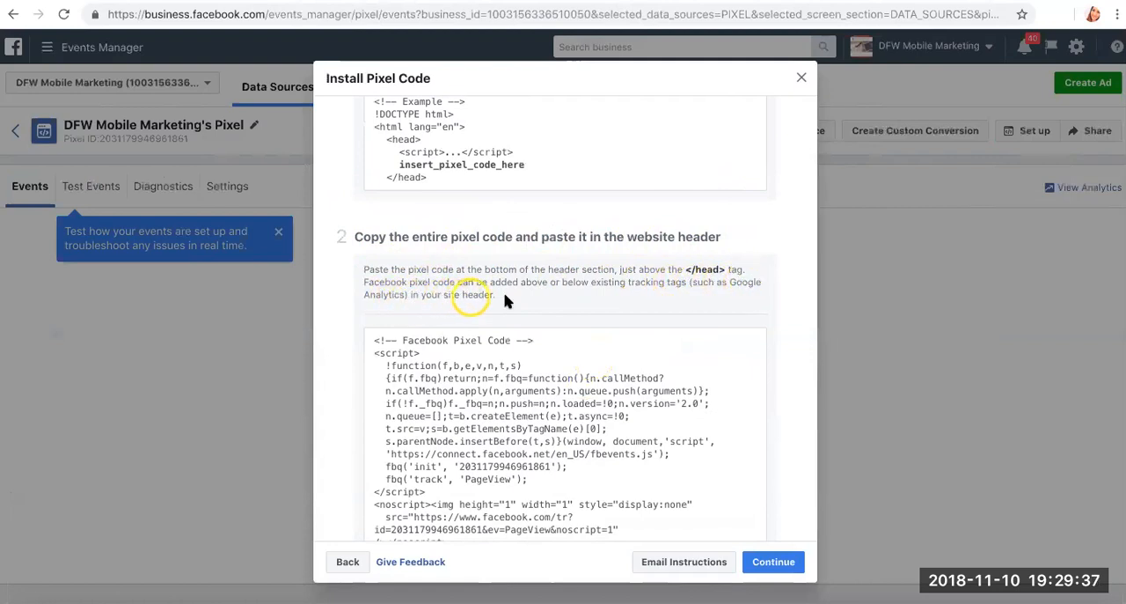
pyautogui.scroll(4, 516, 299)
pyautogui.scroll(2, 518, 300)
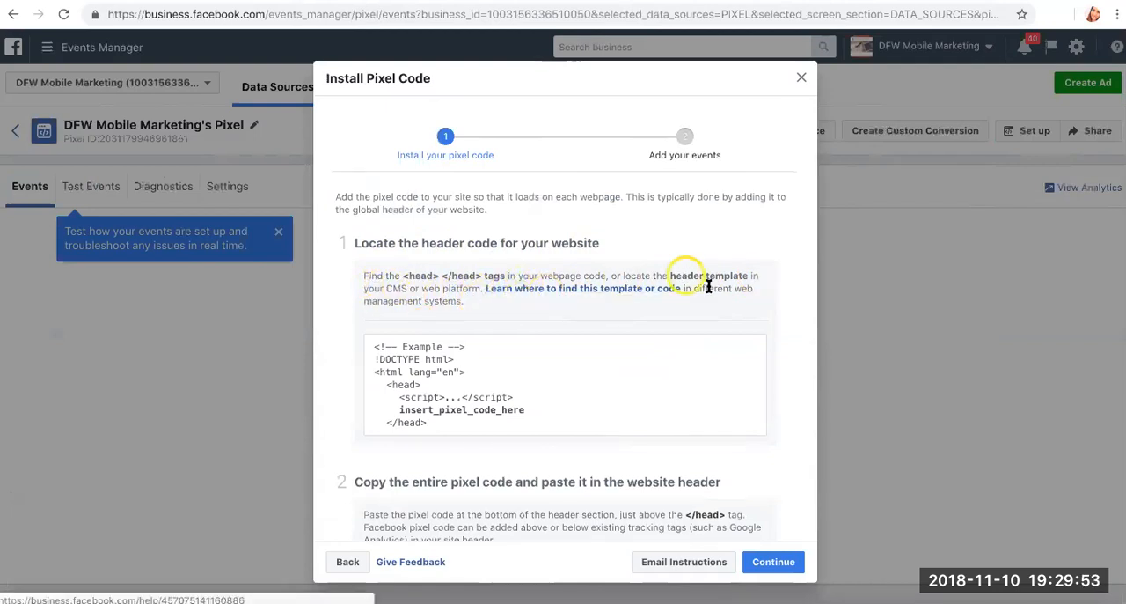
pyautogui.scroll(-10, 714, 335)
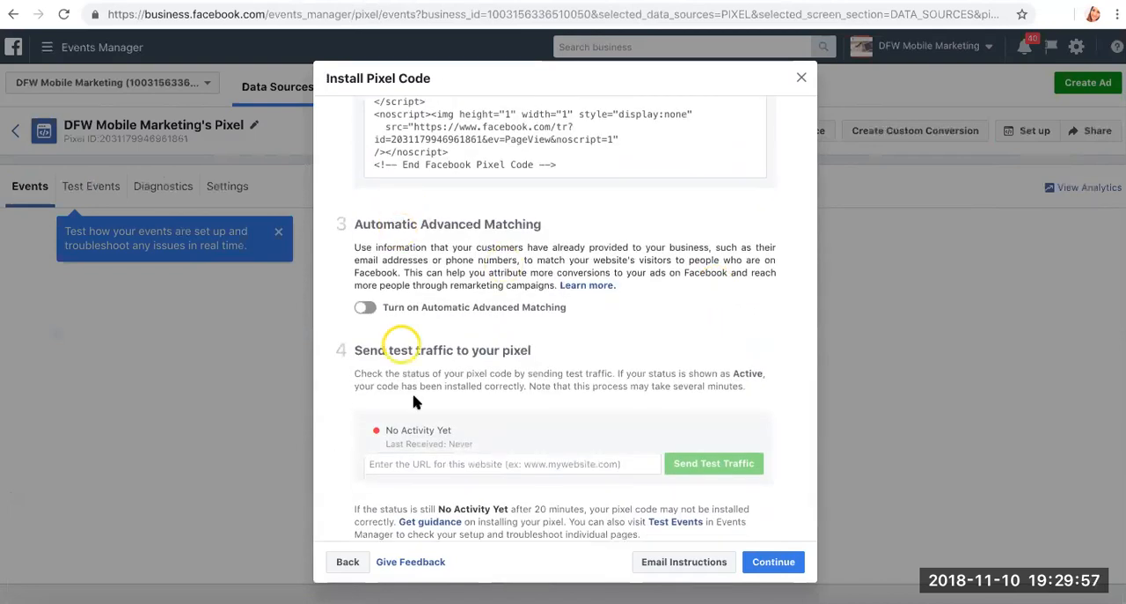
pyautogui.scroll(-2, 409, 387)
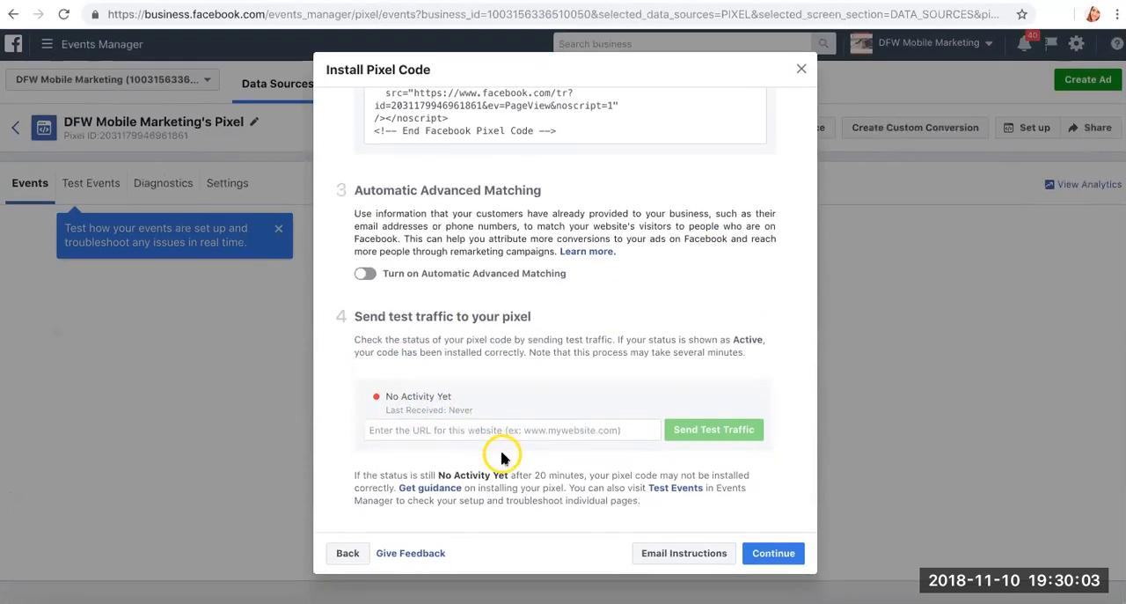
# - Continue to the stage for adding events and expand the explanation of why events should be added
pyautogui.click(777, 555)
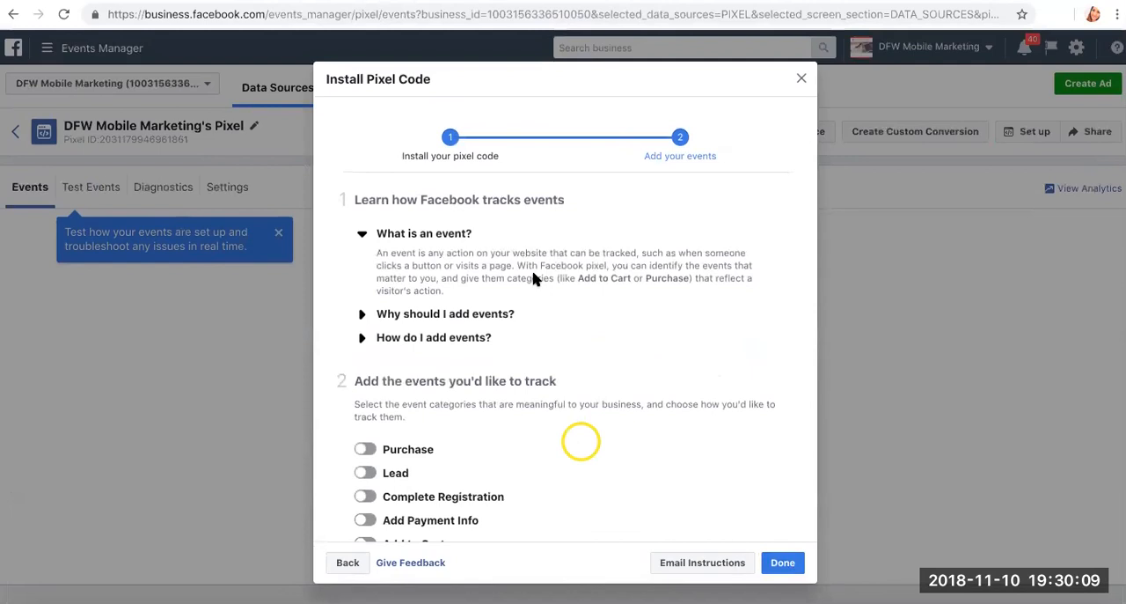
pyautogui.click(581, 148)
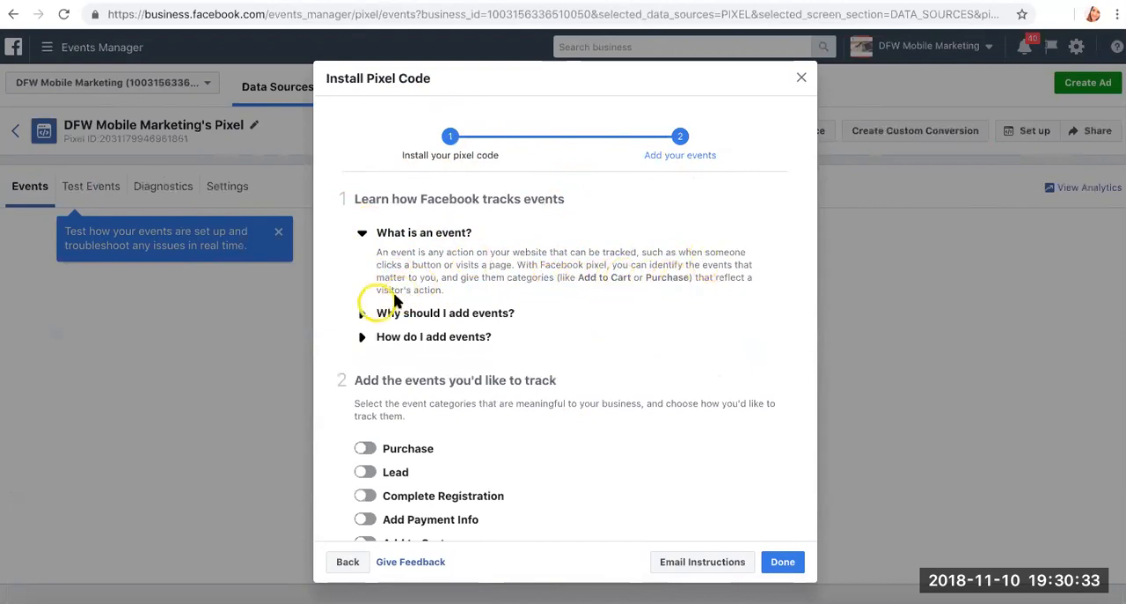
pyautogui.click(363, 312)
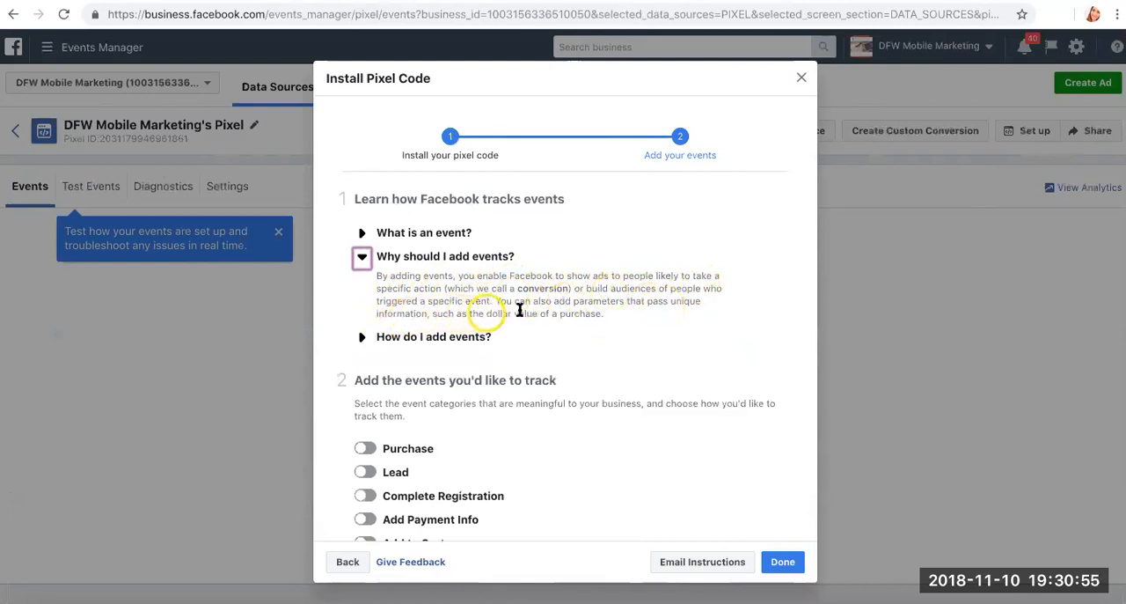
# - Examine how to add events, the event categories that can be tracked and the Pixel Helper section, and finish the pixel code installation dialog
pyautogui.click(363, 339)
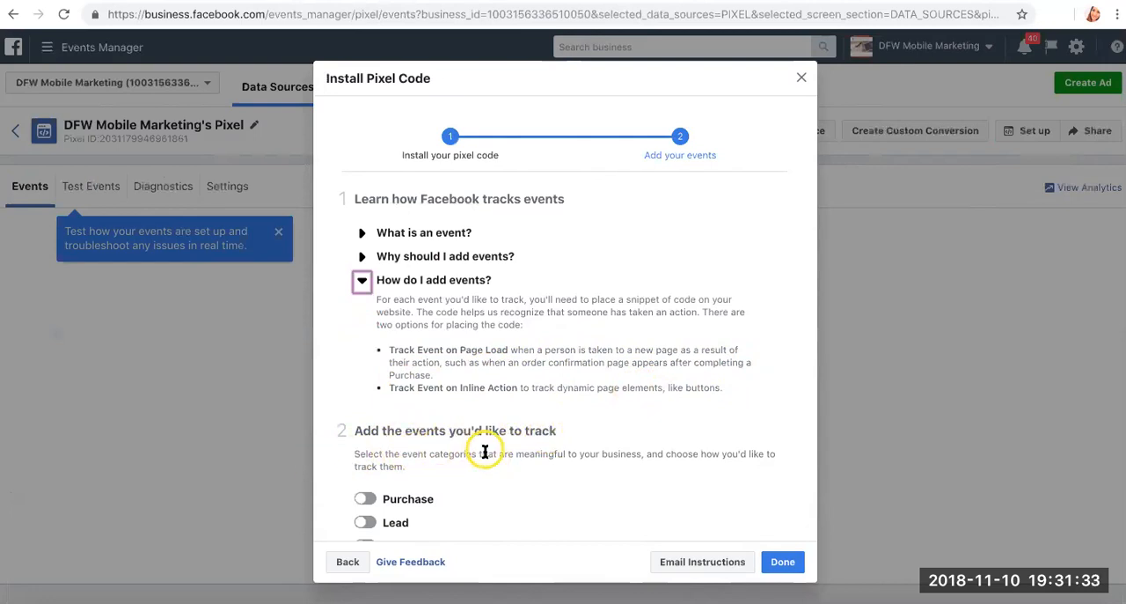
pyautogui.scroll(-1, 520, 453)
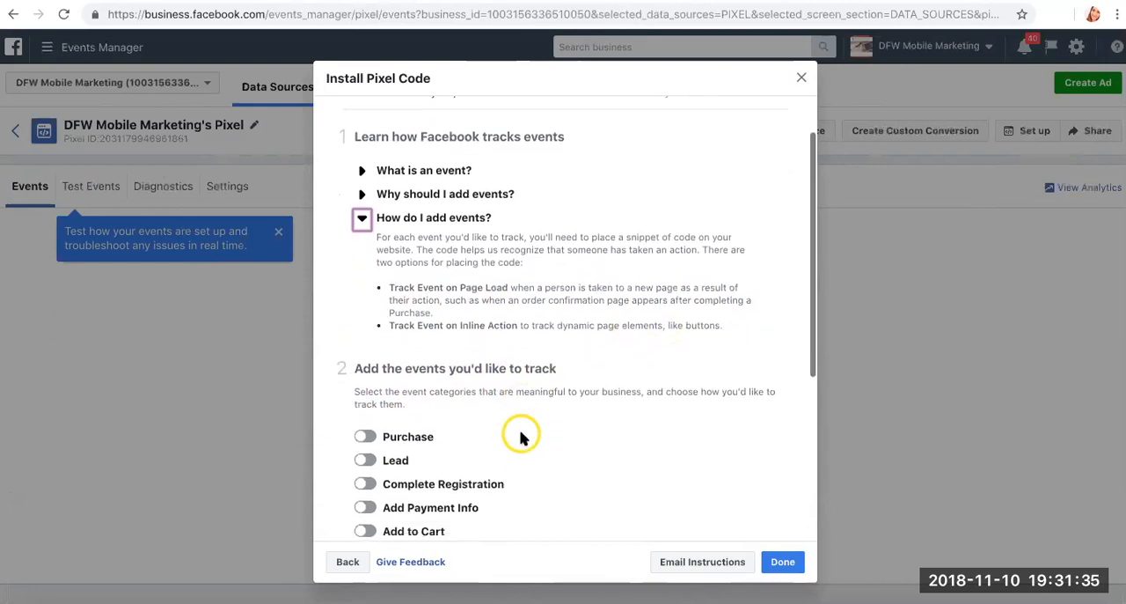
pyautogui.scroll(-1, 520, 437)
pyautogui.scroll(-2, 520, 437)
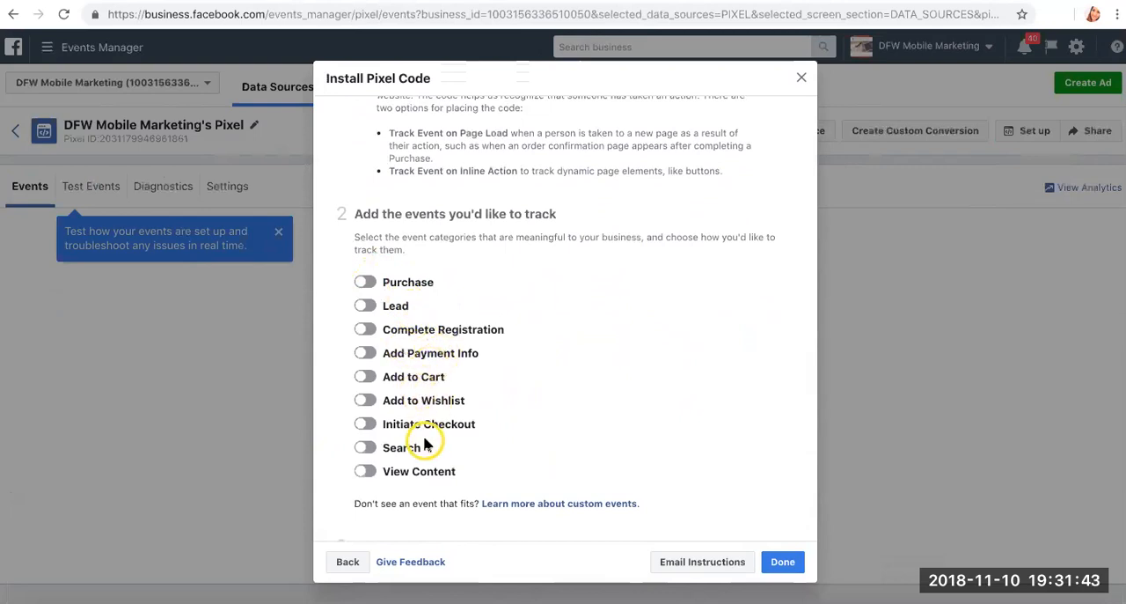
pyautogui.scroll(-2, 424, 443)
pyautogui.scroll(-1, 424, 443)
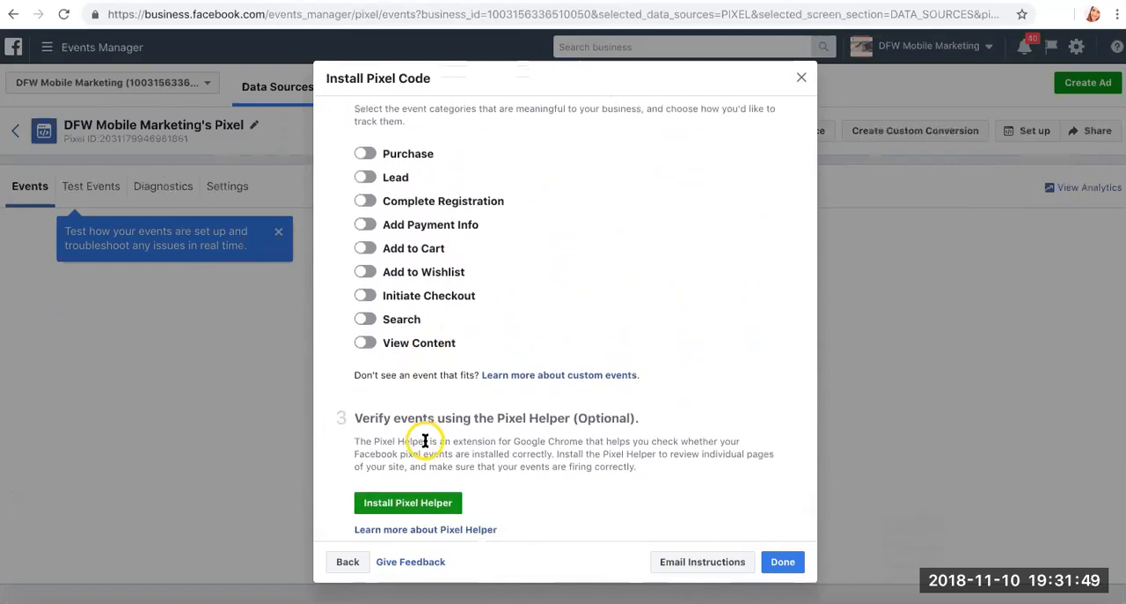
pyautogui.scroll(-1, 508, 455)
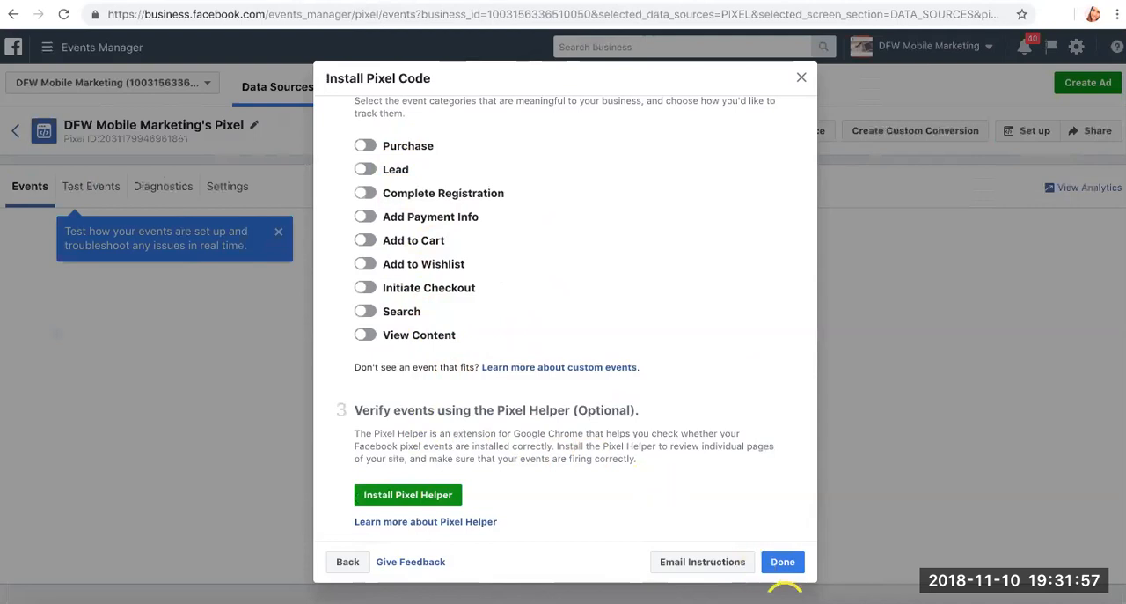
pyautogui.click(782, 561)
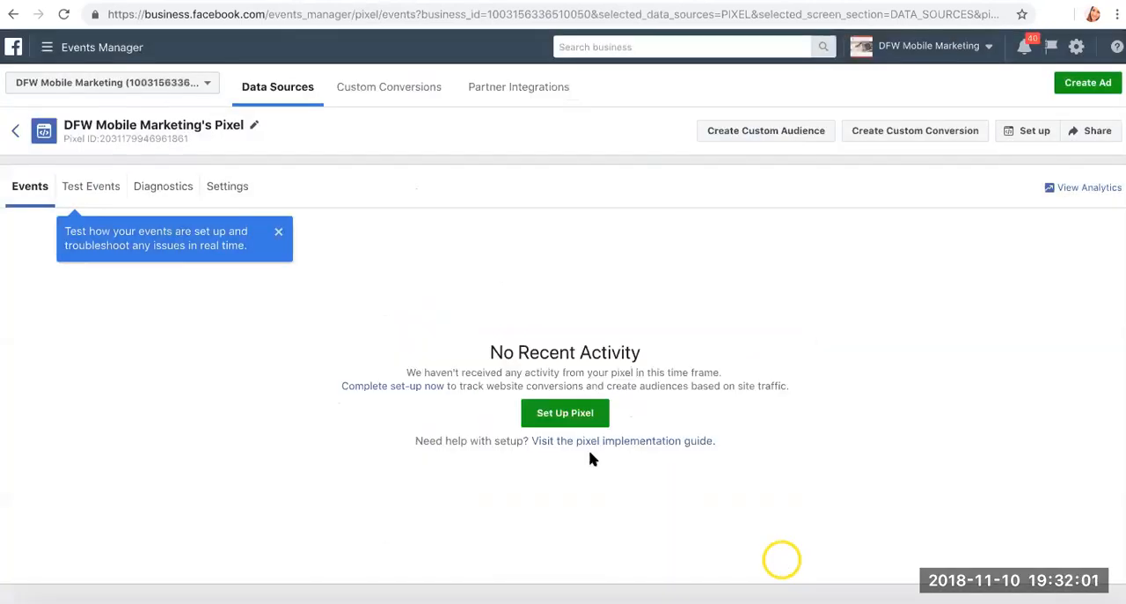
# - Reopen the pixel setup, examine the full instructions for emailing a developer without sending them, and review the setup methods before cancelling
pyautogui.click(578, 417)
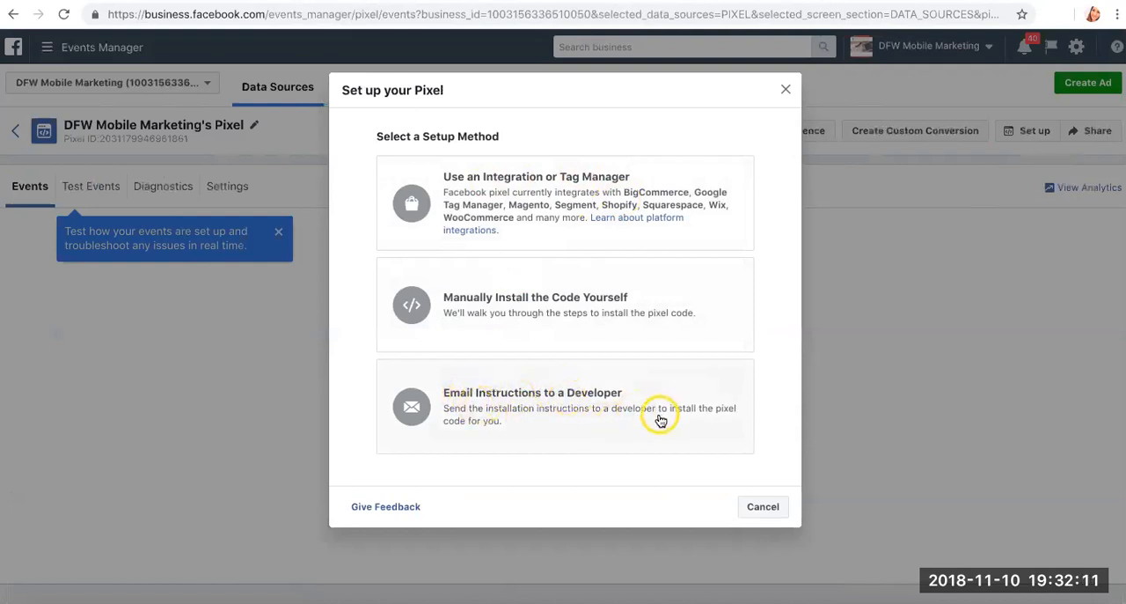
pyautogui.click(564, 421)
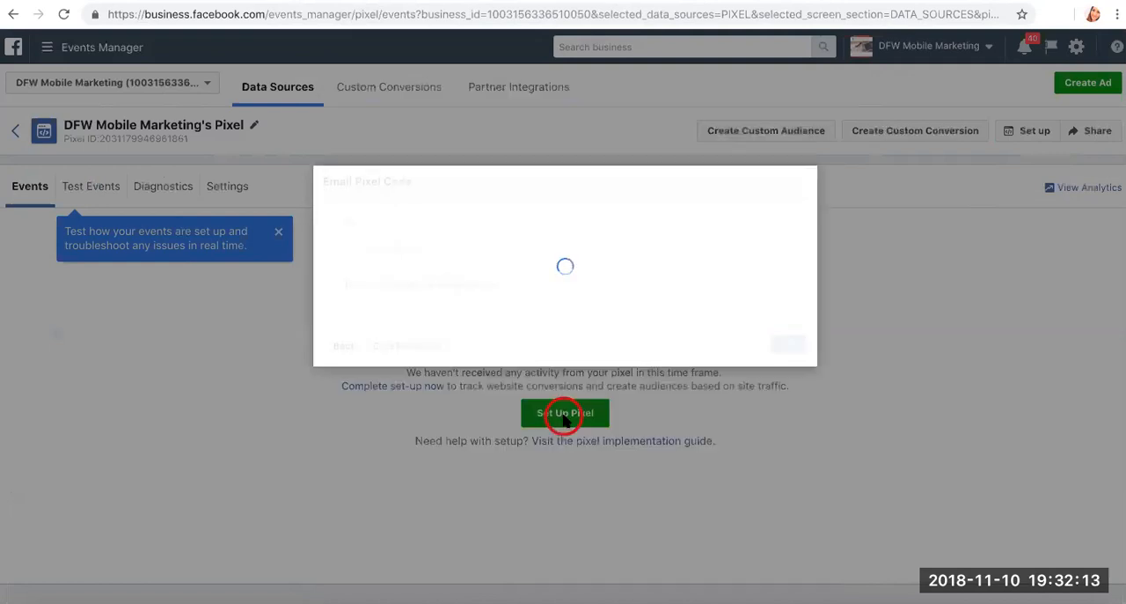
pyautogui.scroll(-4, 564, 421)
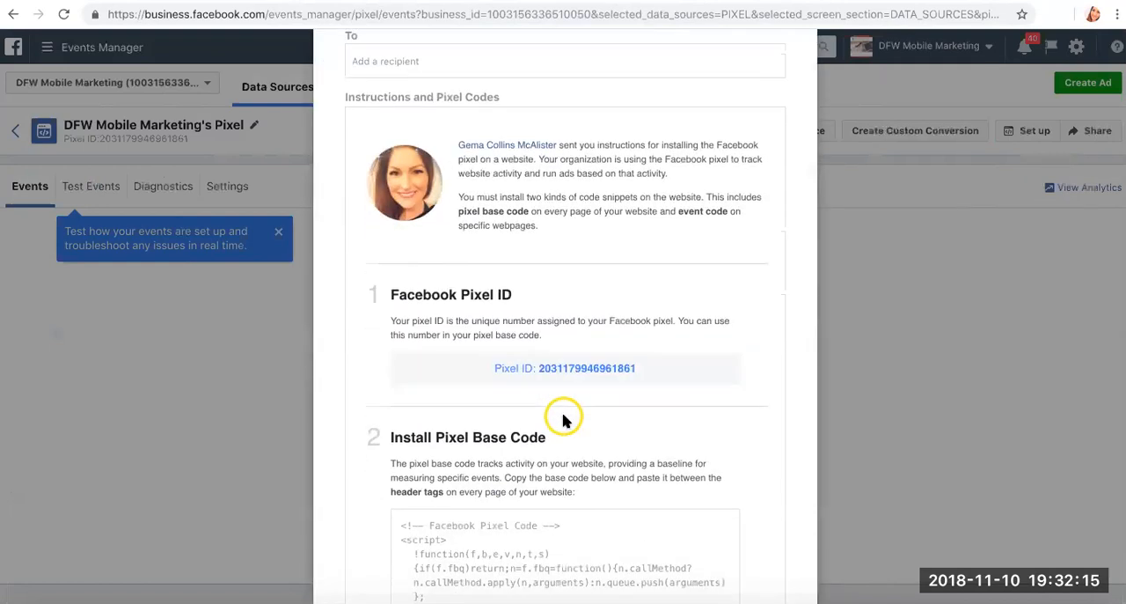
pyautogui.scroll(-3, 564, 420)
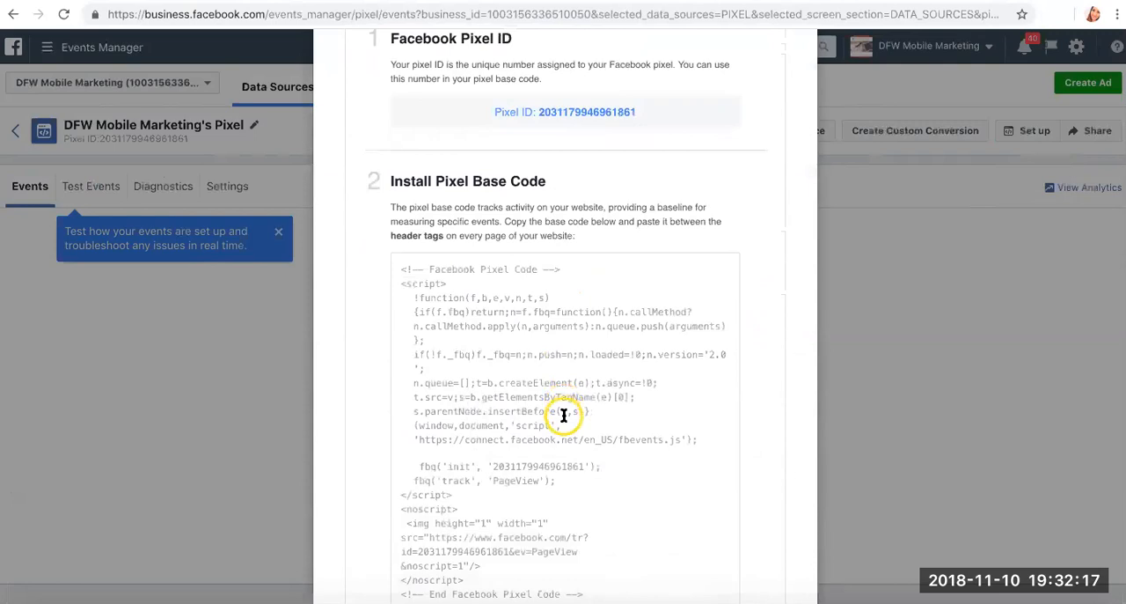
pyautogui.scroll(-10, 564, 415)
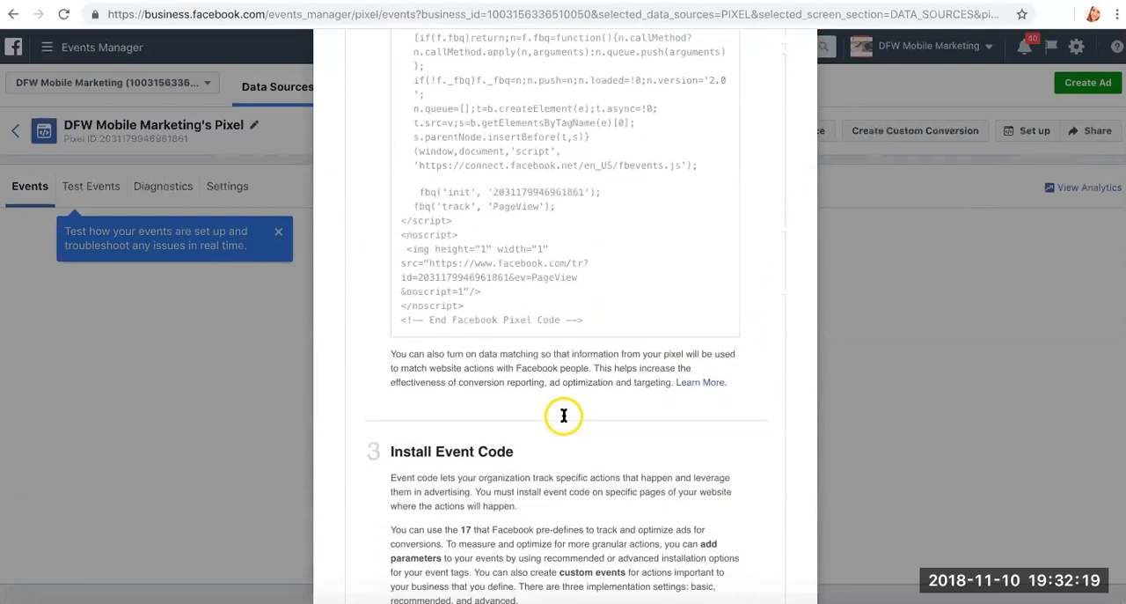
pyautogui.scroll(-3, 564, 415)
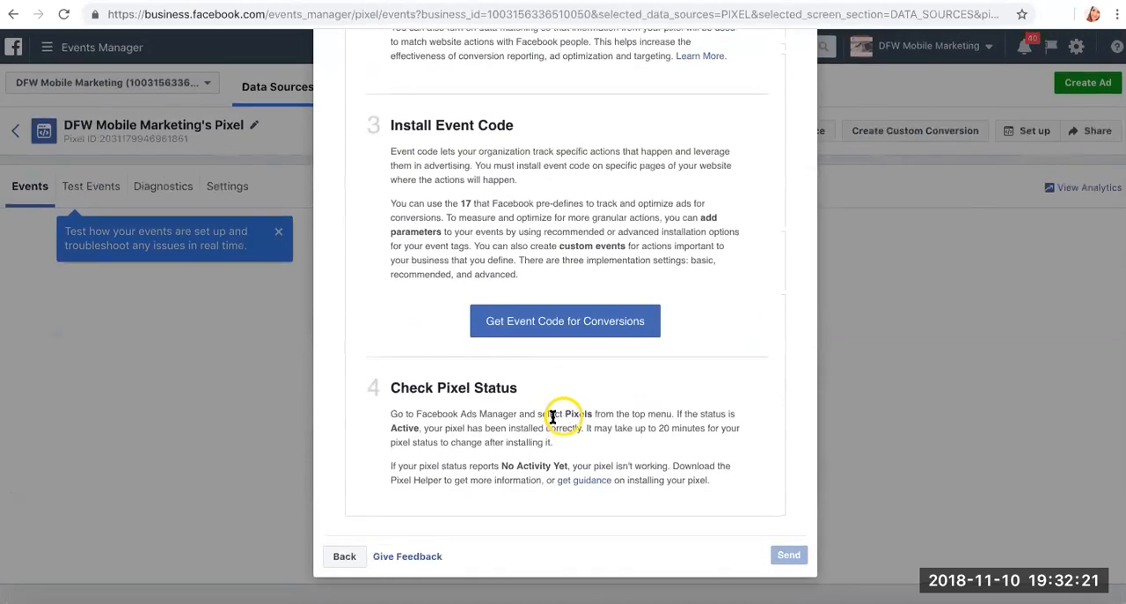
pyautogui.scroll(20, 413, 409)
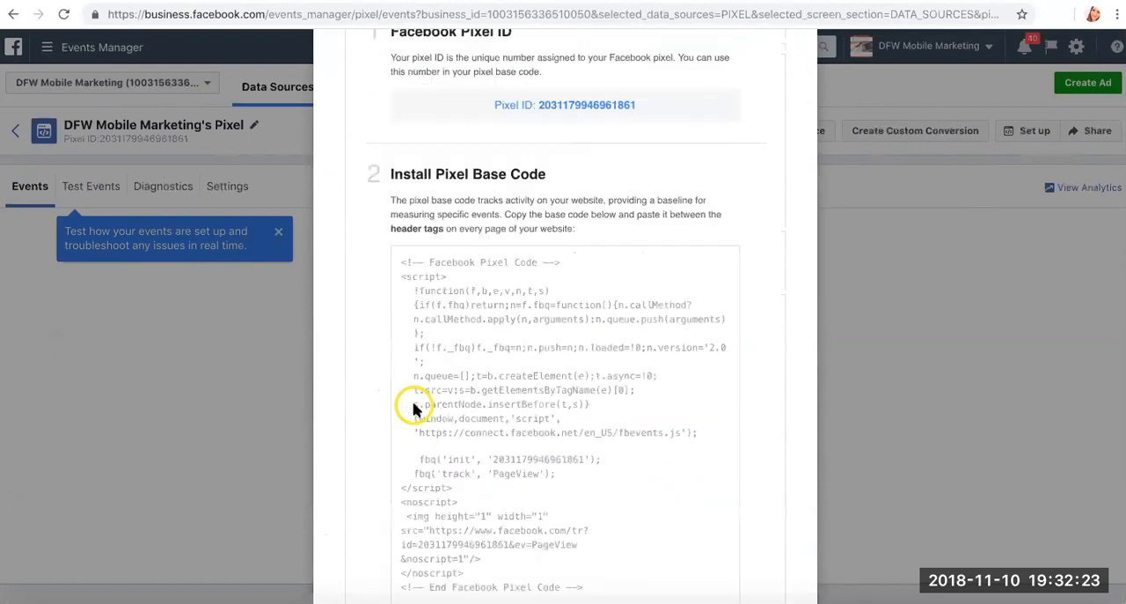
pyautogui.scroll(2, 415, 255)
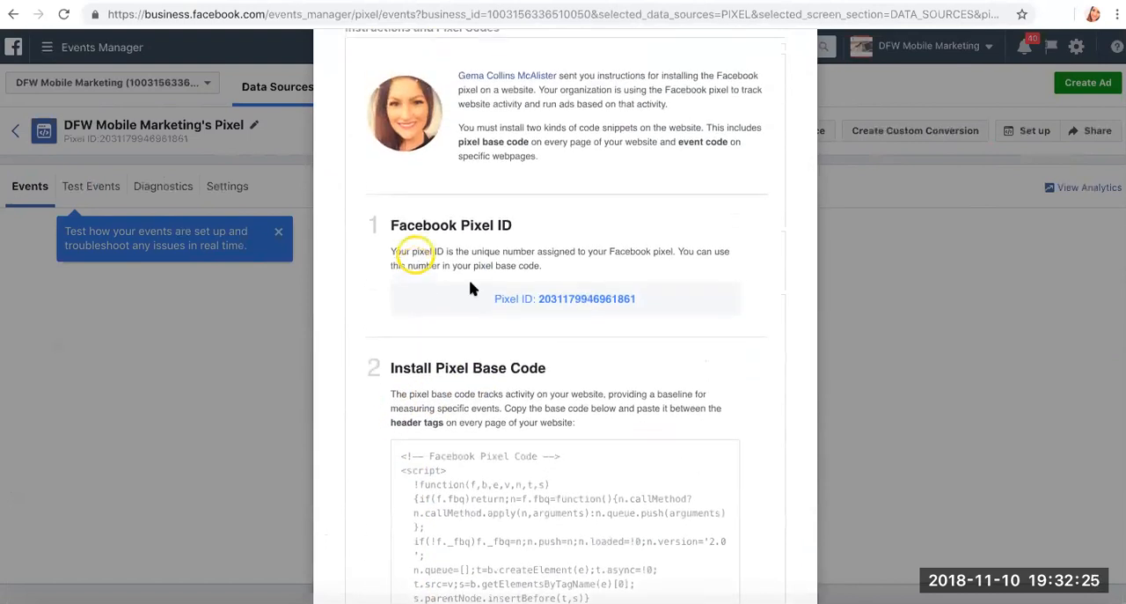
pyautogui.scroll(4, 493, 300)
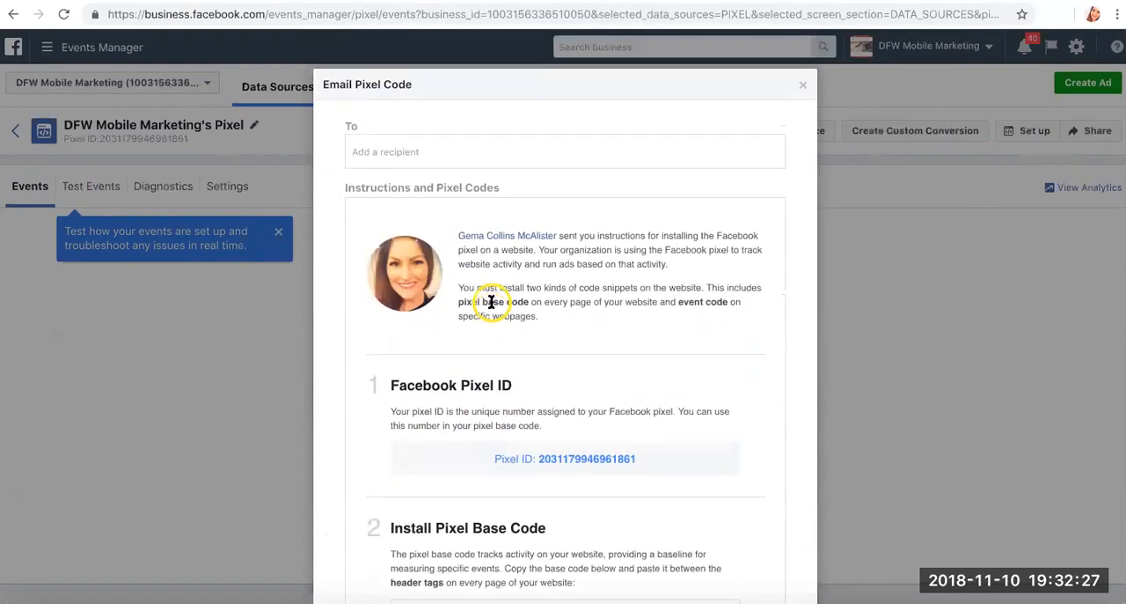
pyautogui.scroll(2, 572, 420)
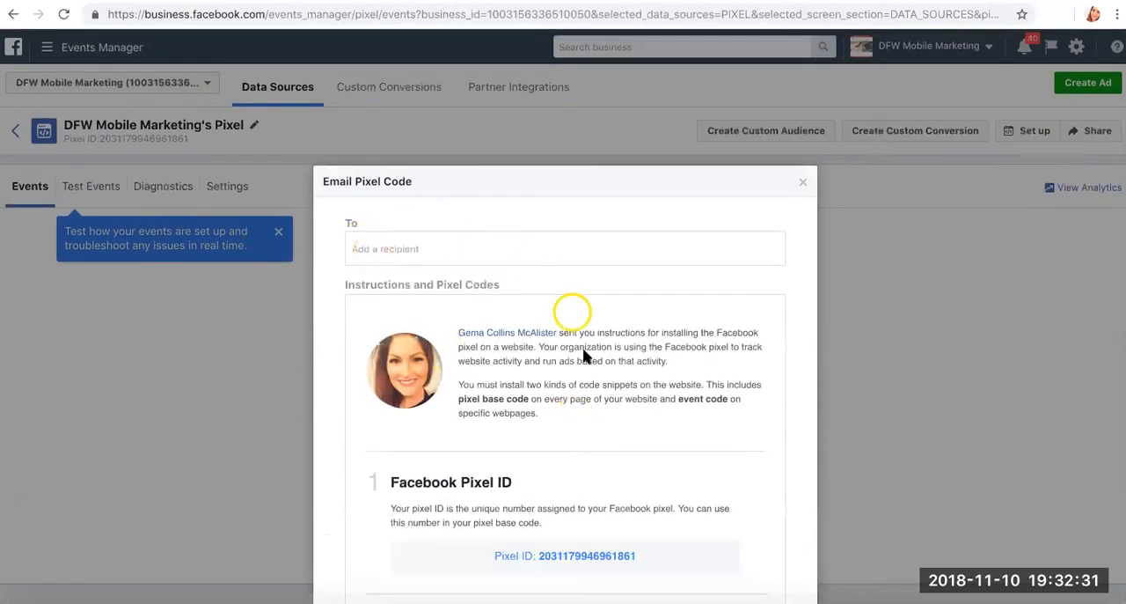
pyautogui.scroll(-6, 584, 354)
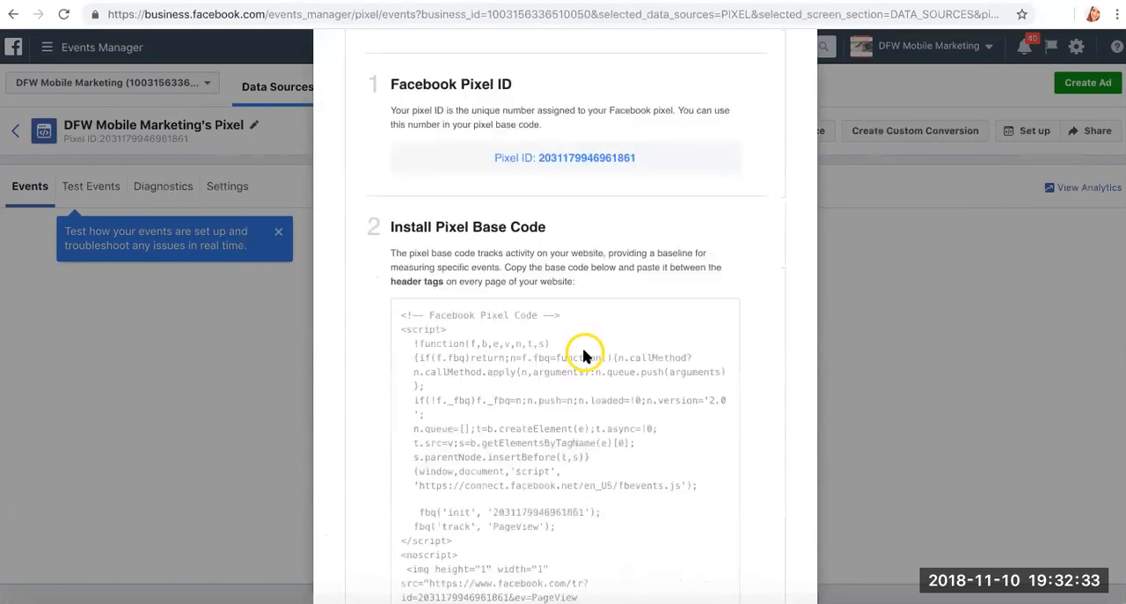
pyautogui.scroll(1, 613, 457)
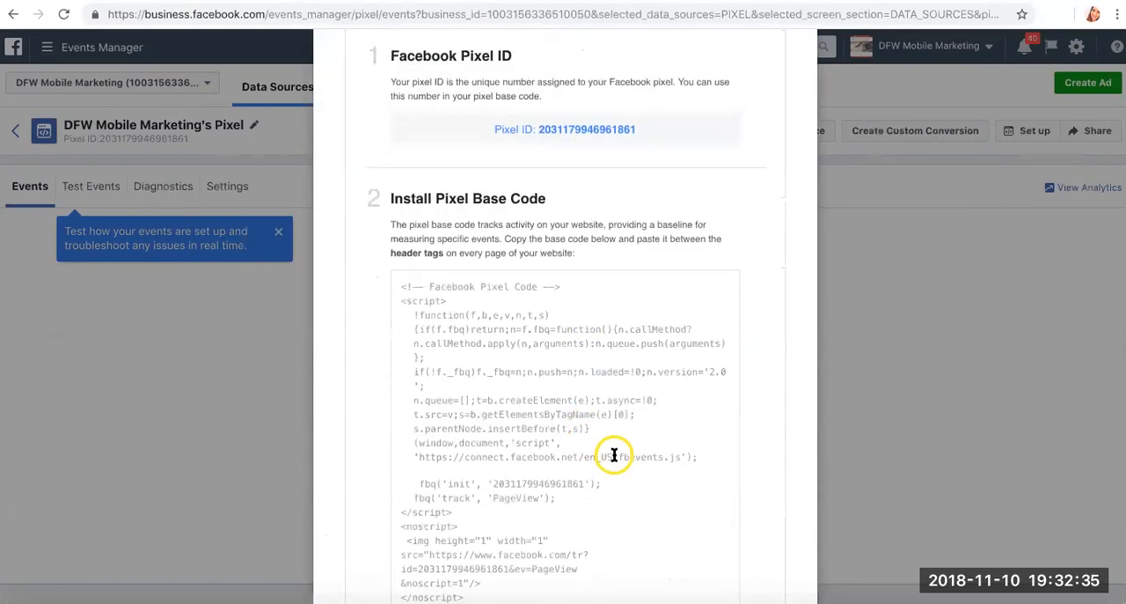
pyautogui.scroll(-6, 489, 440)
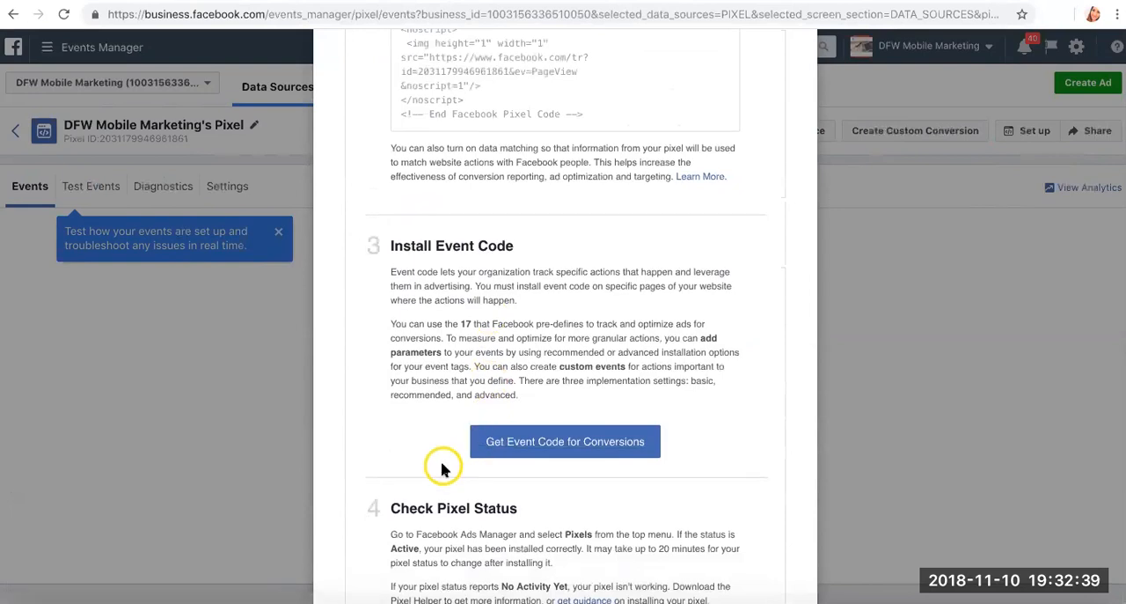
pyautogui.scroll(-2, 442, 468)
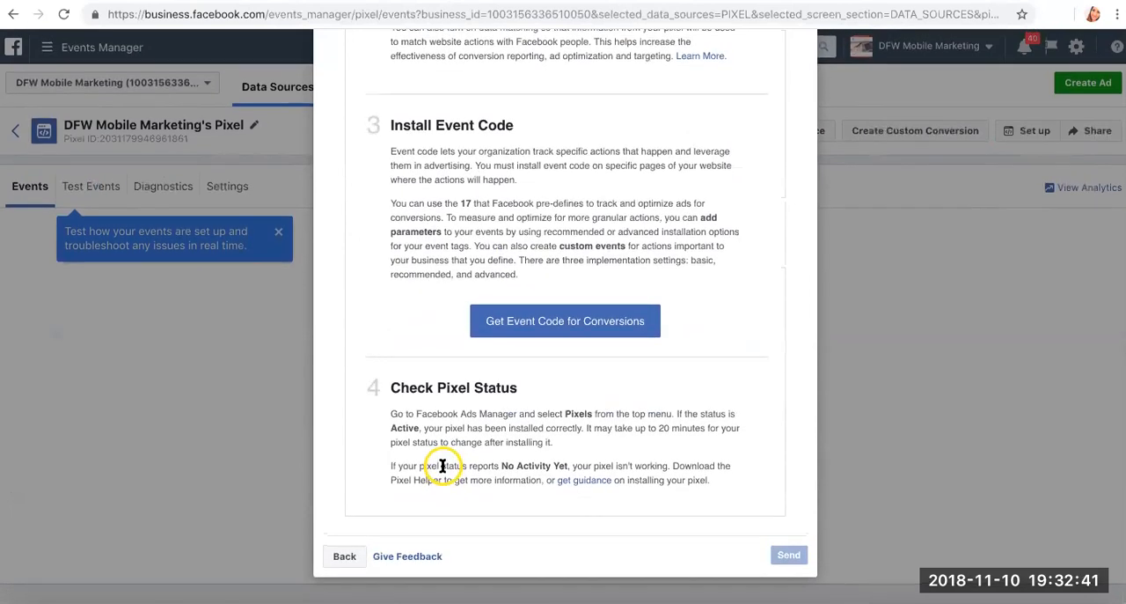
pyautogui.scroll(10, 702, 475)
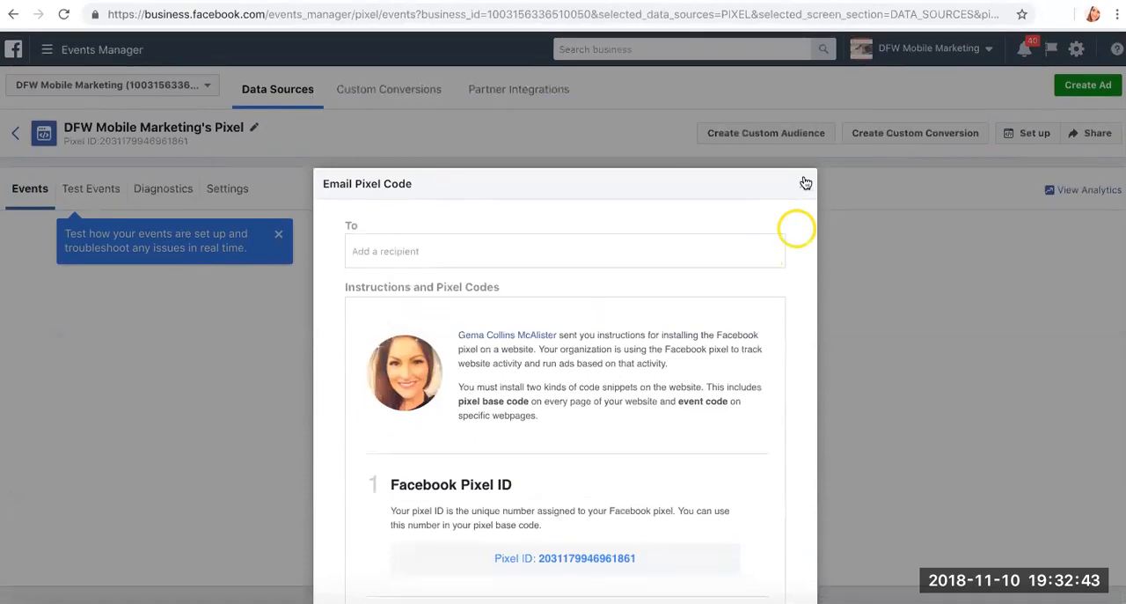
pyautogui.click(804, 183)
pyautogui.click(563, 417)
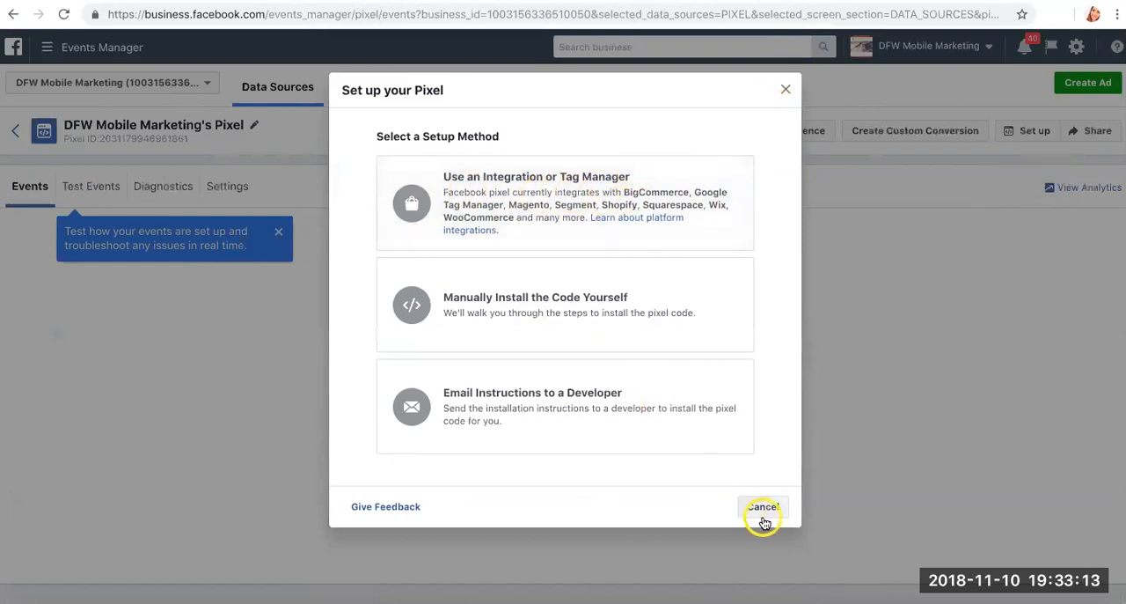
pyautogui.click(762, 507)
# - Switch to the Notes app and paste the copied Facebook pixel code into a new note
pyautogui.click(451, 579)
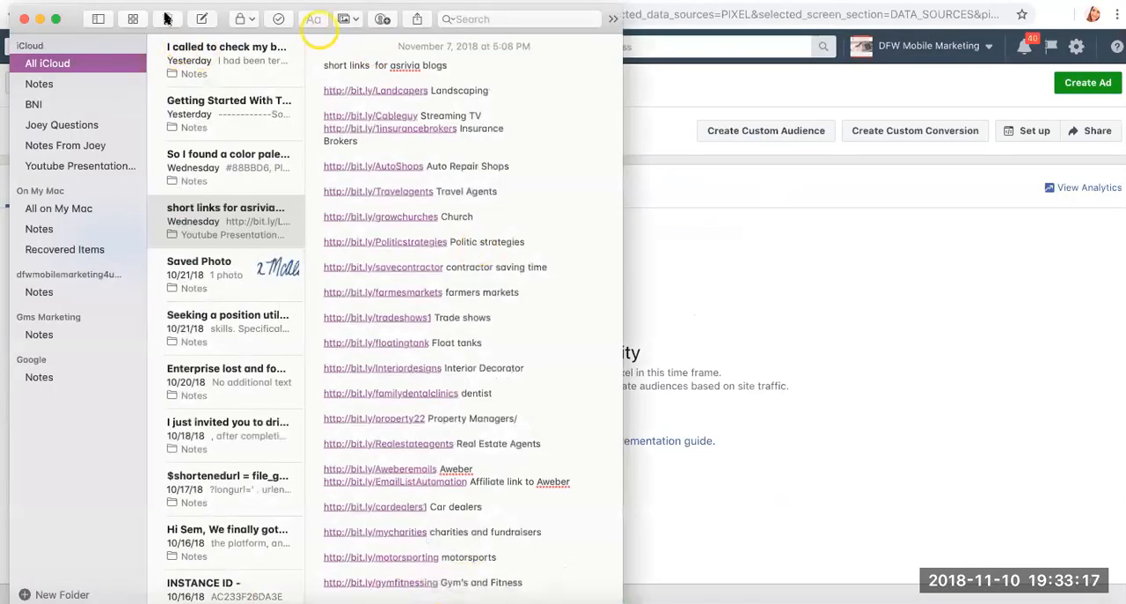
pyautogui.click(201, 20)
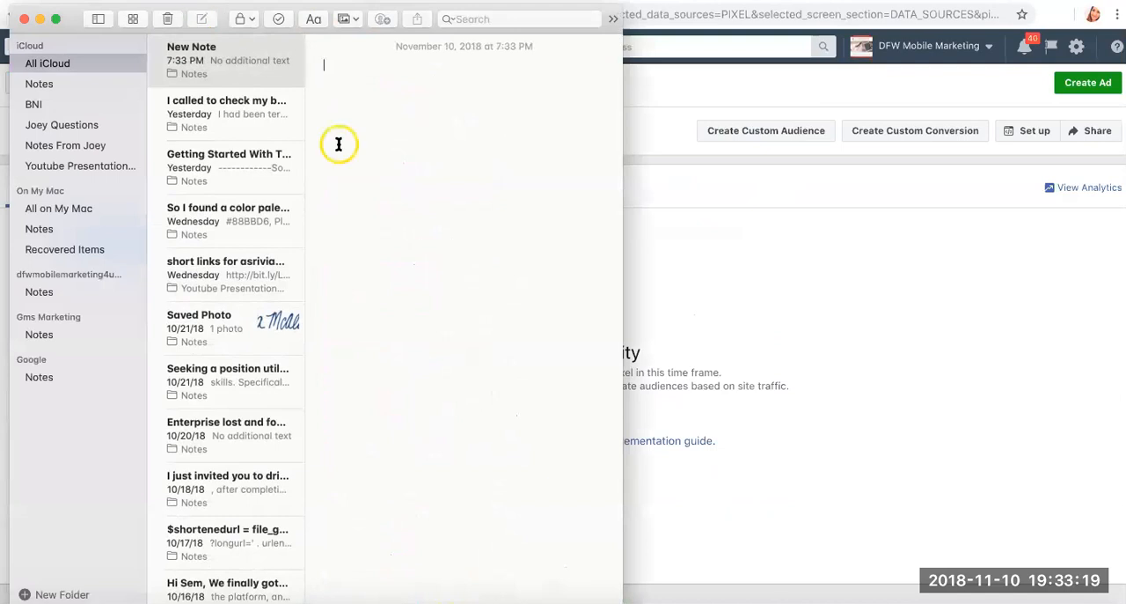
pyautogui.press('super+v')
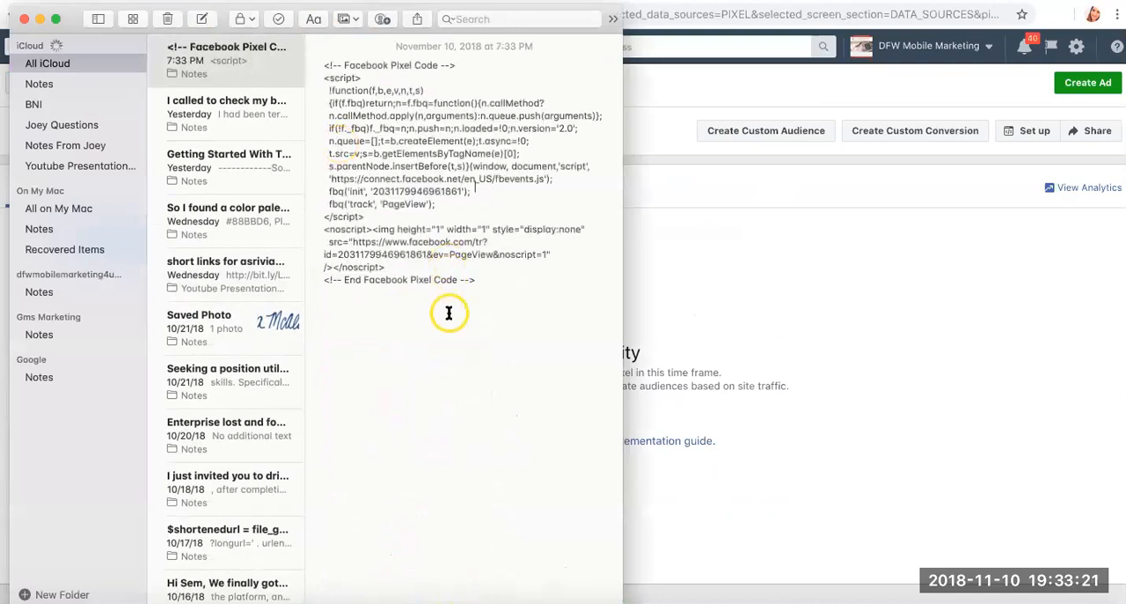